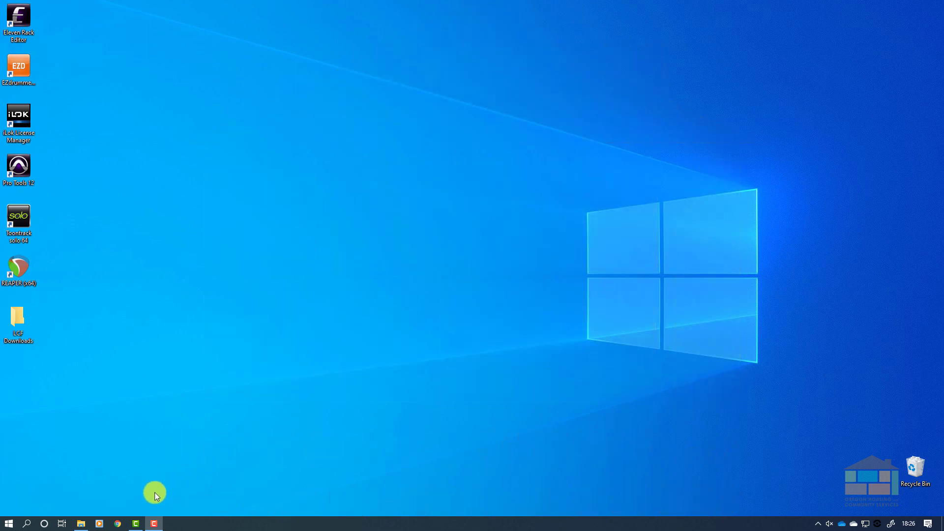
- Open Chrome and load Oregon's Landlord Compensation Fund page from the copied address
click(119, 525)
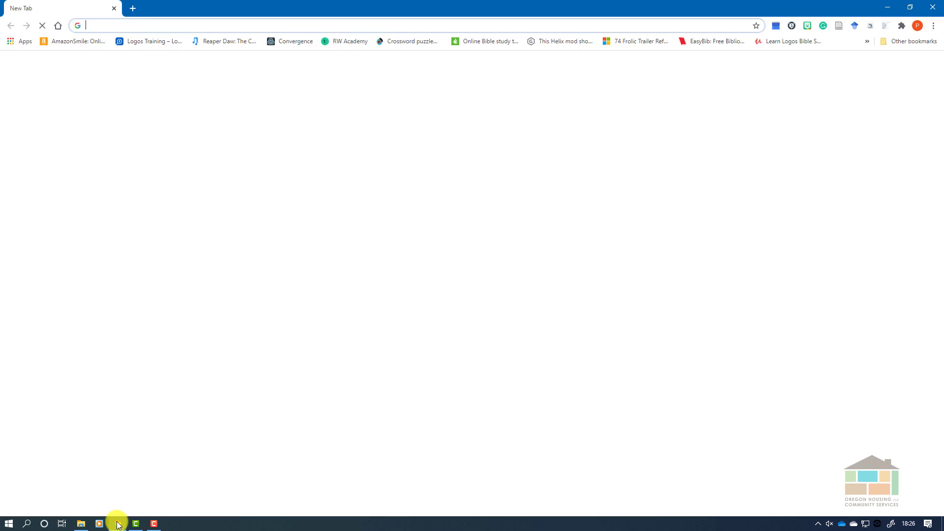
right_click(176, 26)
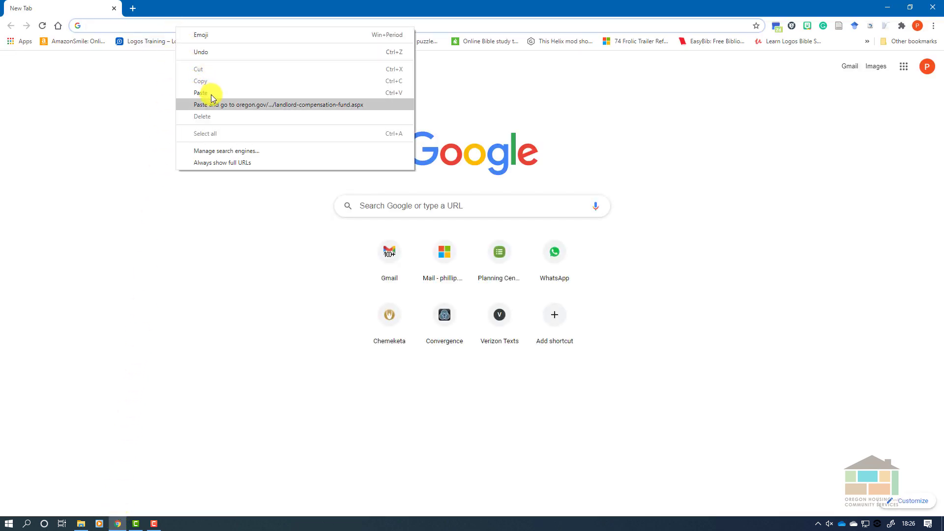
click(202, 93)
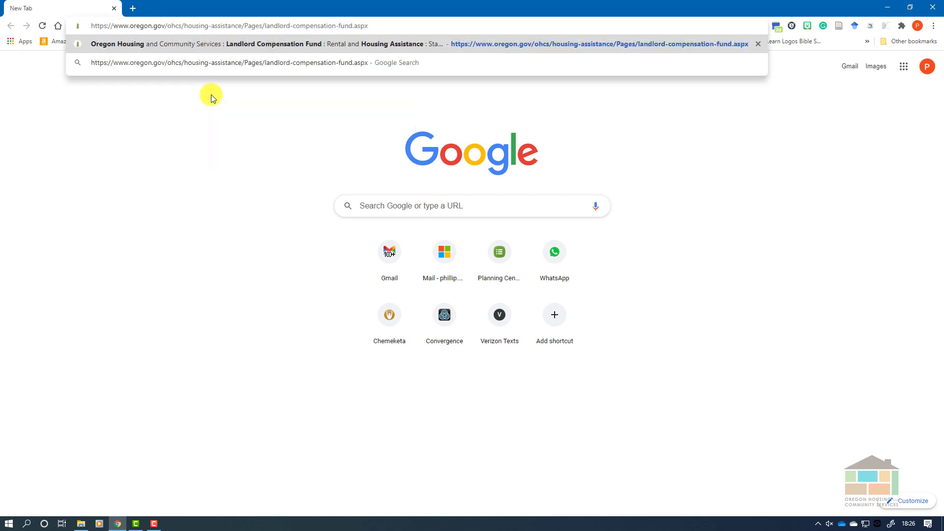
key(Return)
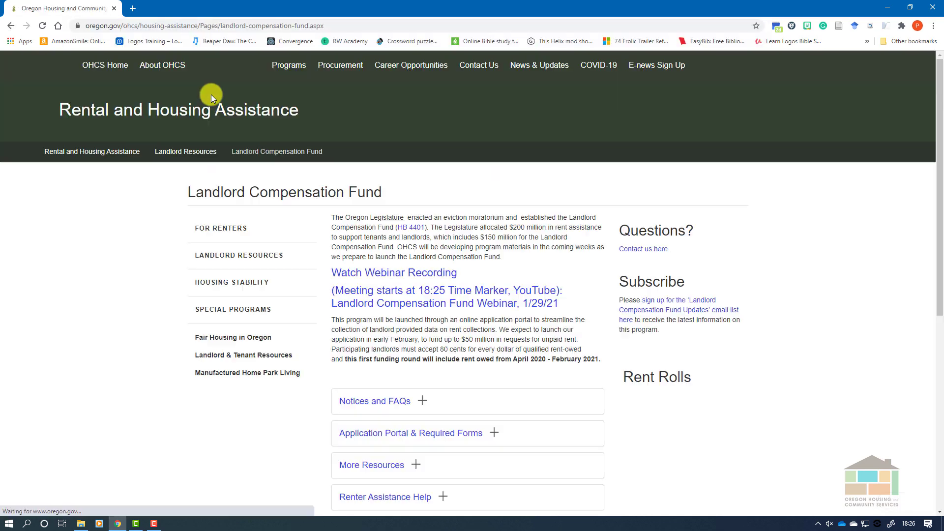
- Download the Rent Roll Template from Application Portal & Required Forms into LCF Downloads, then close Chrome
scroll(388, 201, down, 4)
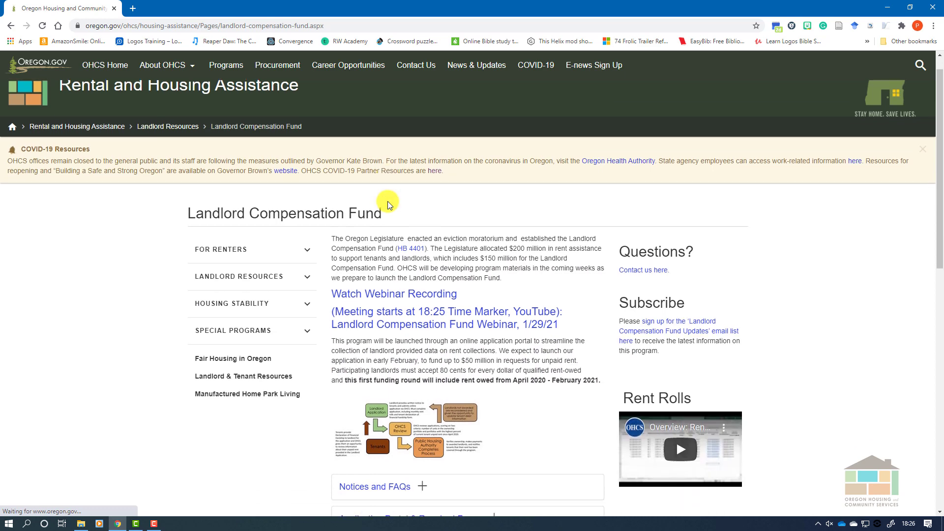
scroll(388, 202, down, 3)
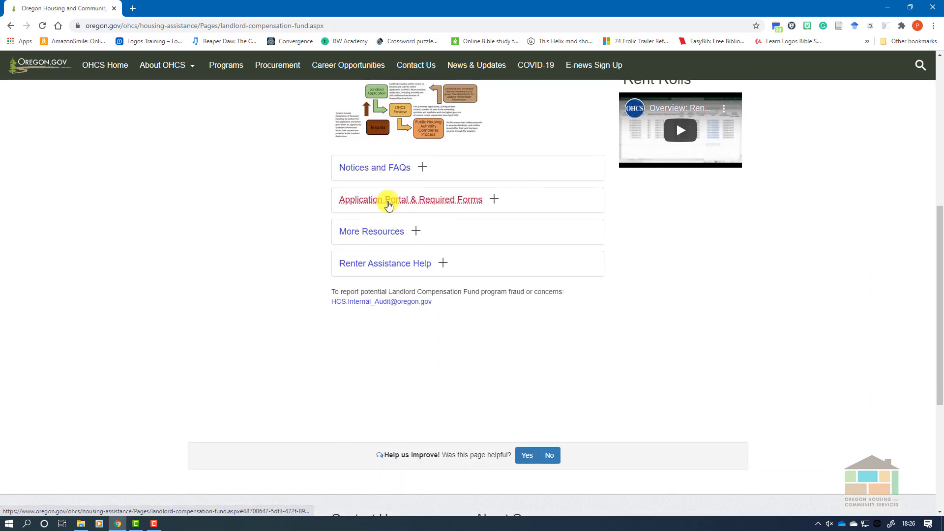
click(389, 200)
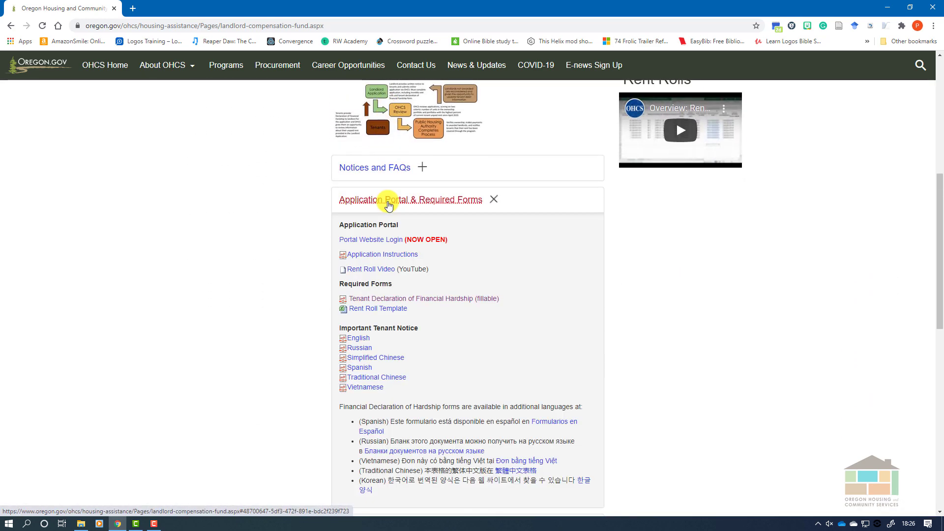
click(368, 310)
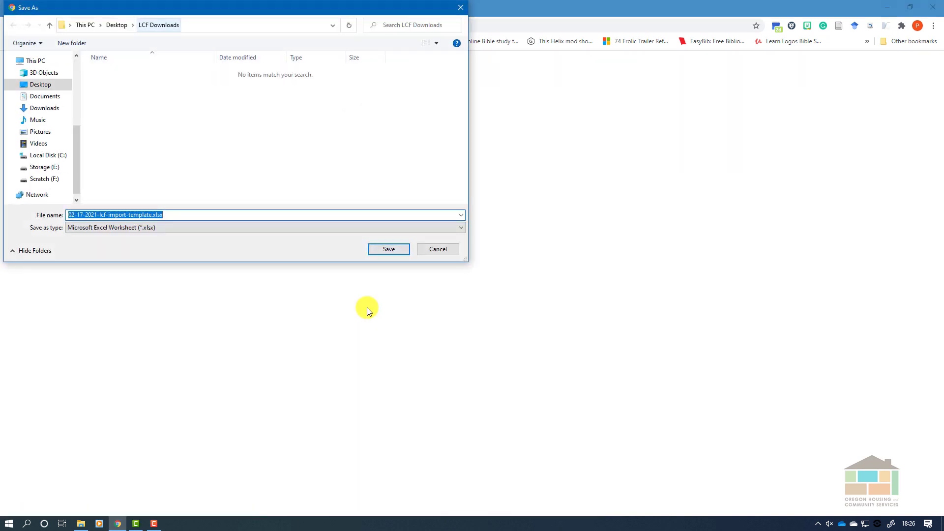
click(393, 249)
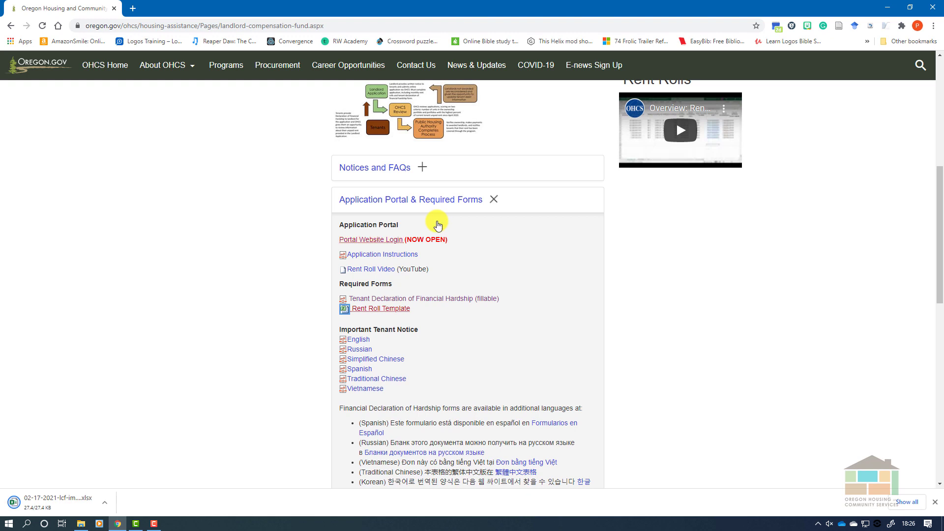
click(80, 487)
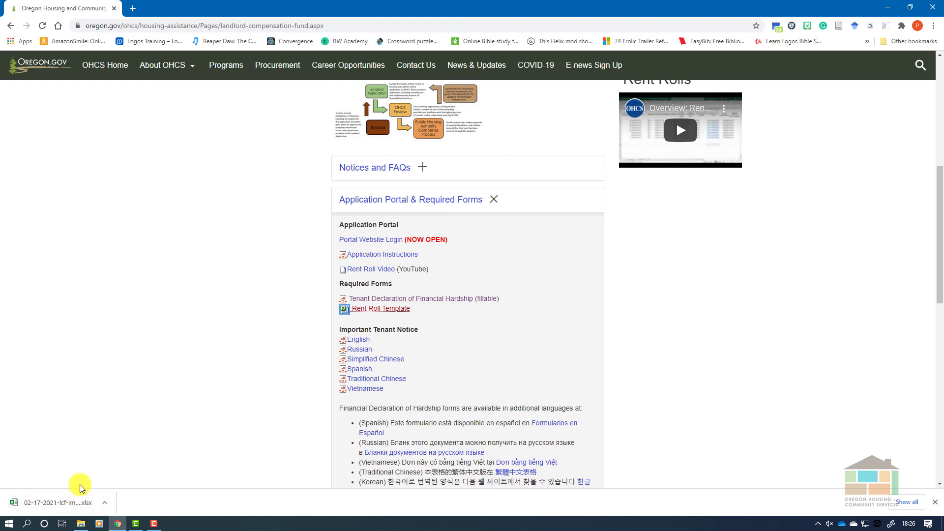
click(934, 6)
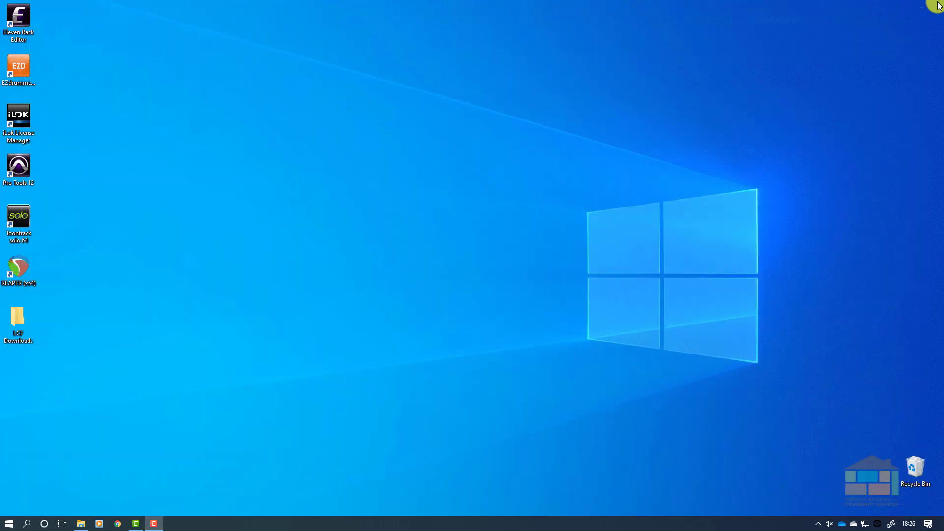
- Open 02-17-2021-lcf-import-template.xlsx from the LCF Downloads folder on the Desktop
double_click(17, 316)
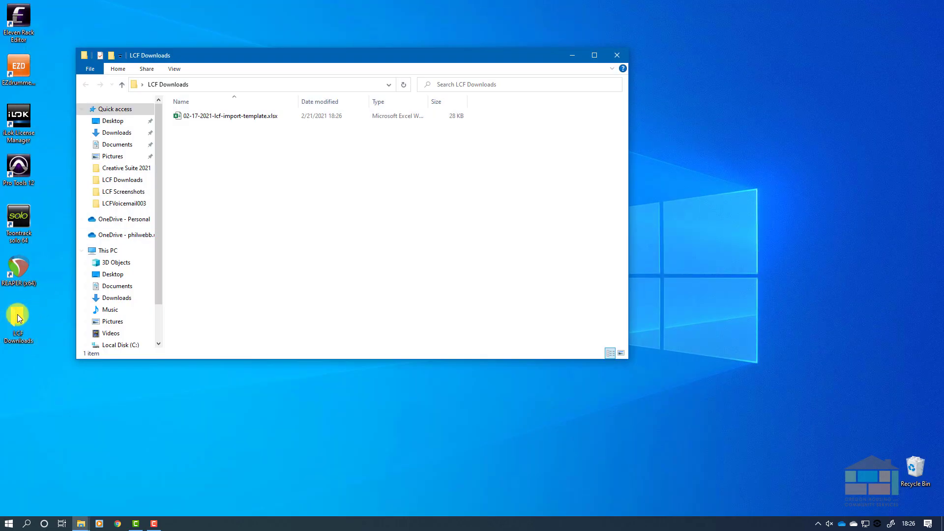
double_click(224, 117)
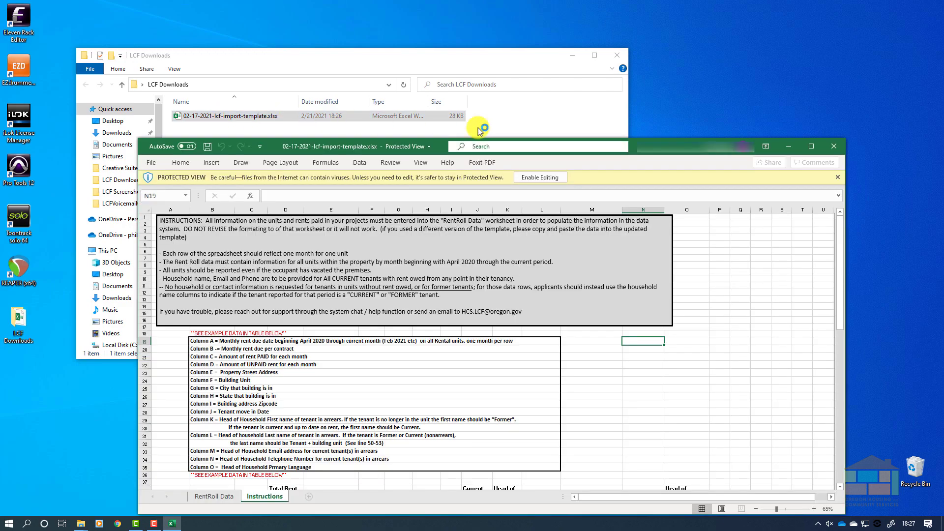
- Maximize Excel, enable editing, and scroll to the Instructions sheet's example rent roll rows
click(808, 144)
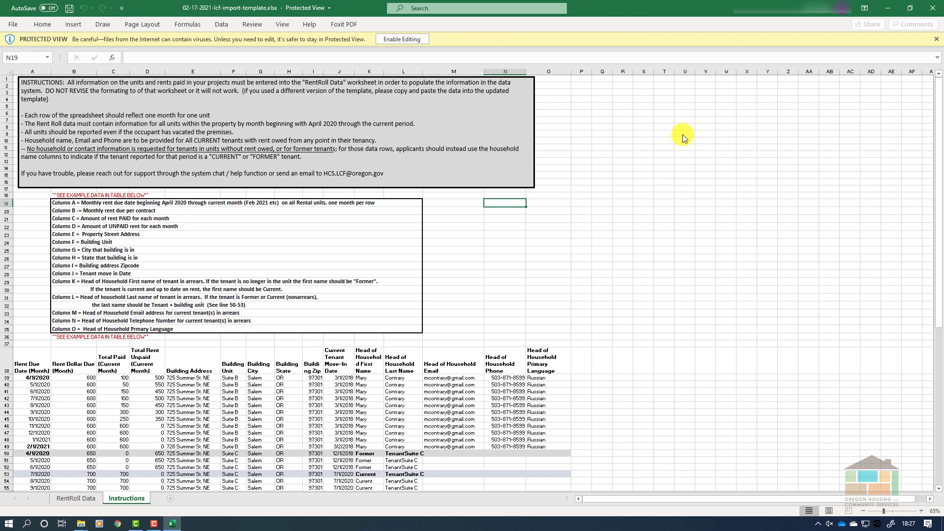
click(405, 39)
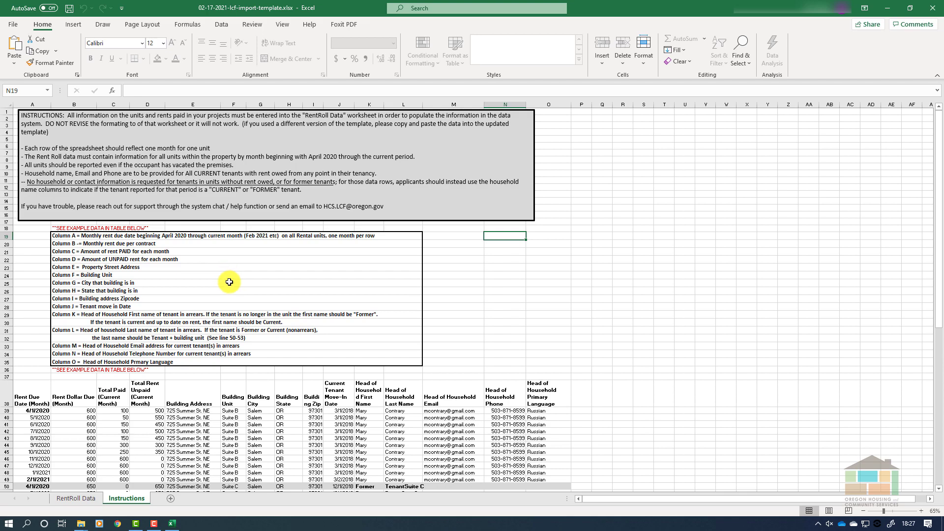
scroll(253, 385, down, 3)
scroll(258, 383, down, 3)
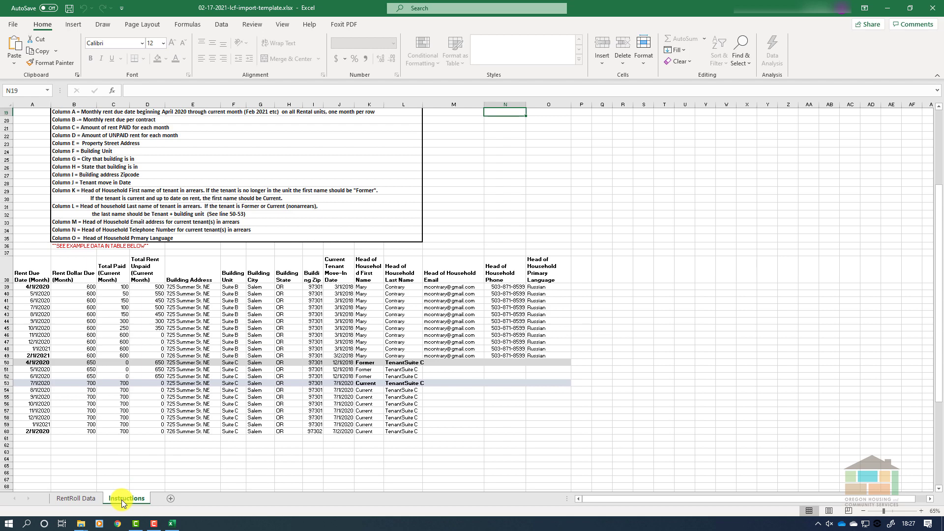
- Go to the RentRoll Data sheet with its empty header table
click(78, 498)
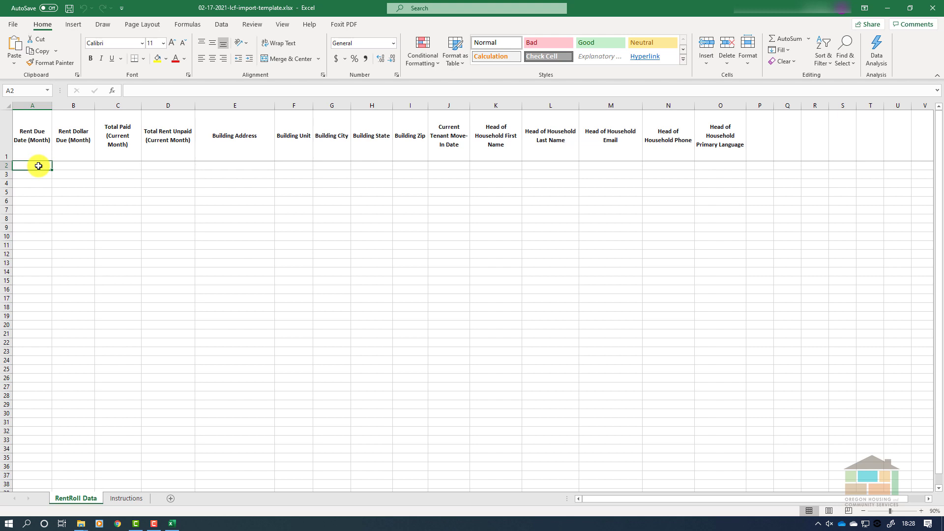
- Enter monthly due dates 4/1/2020 through 10/1/2020 in cells A2:A8
text(4/)
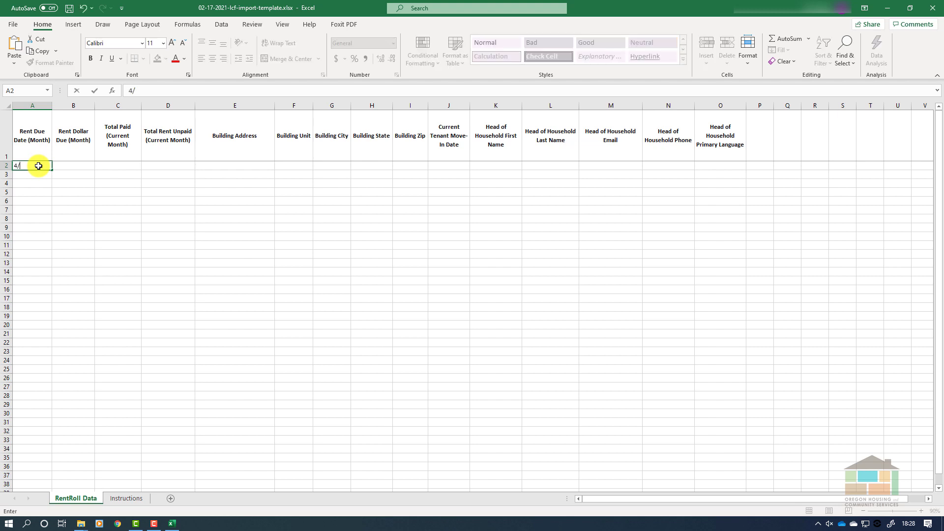
text(1/2020)
key(Return)
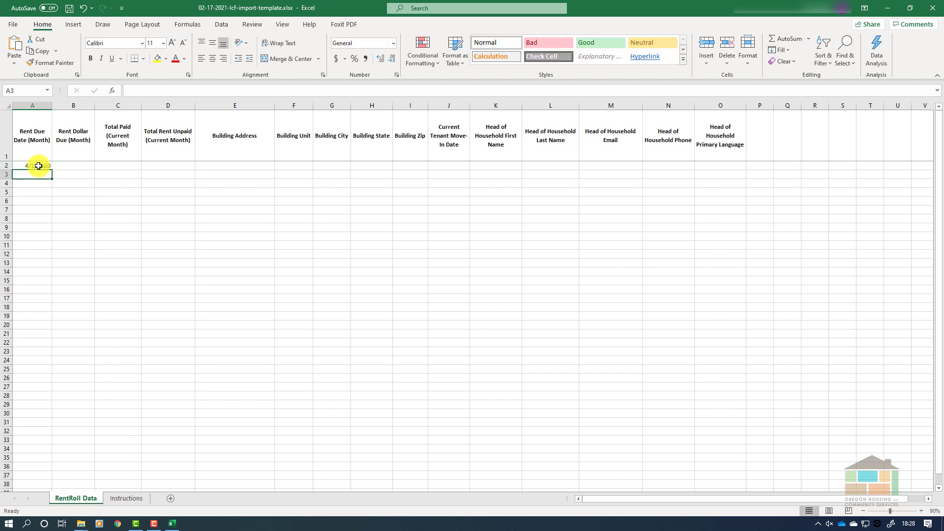
text(5/)
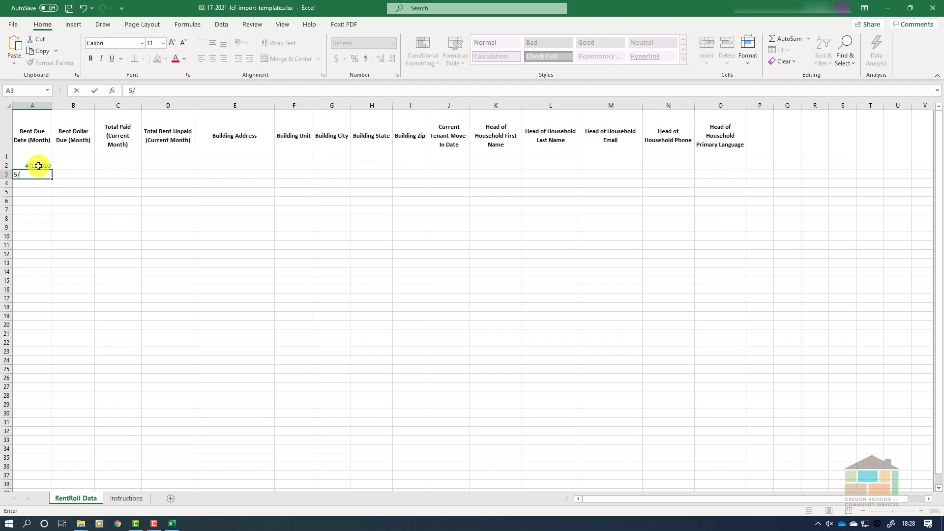
text(1/2020)
key(Return)
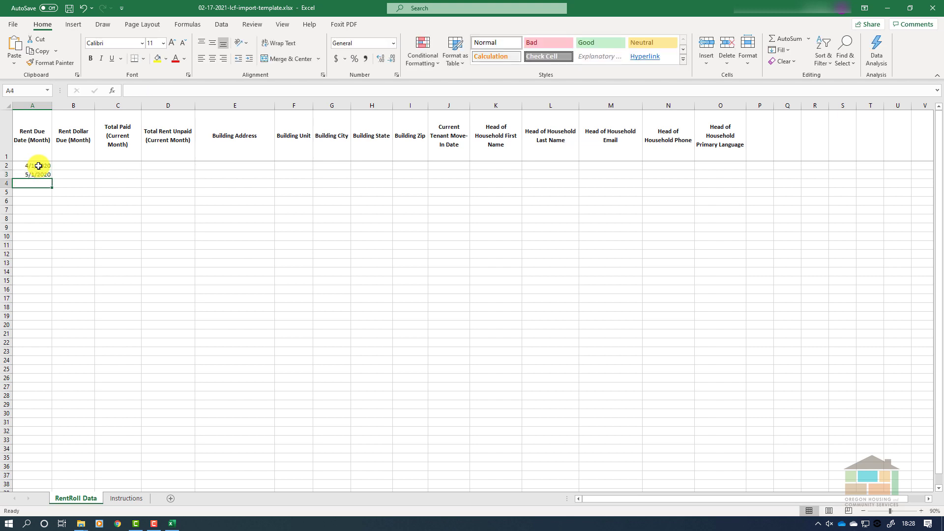
text(6/1/2)
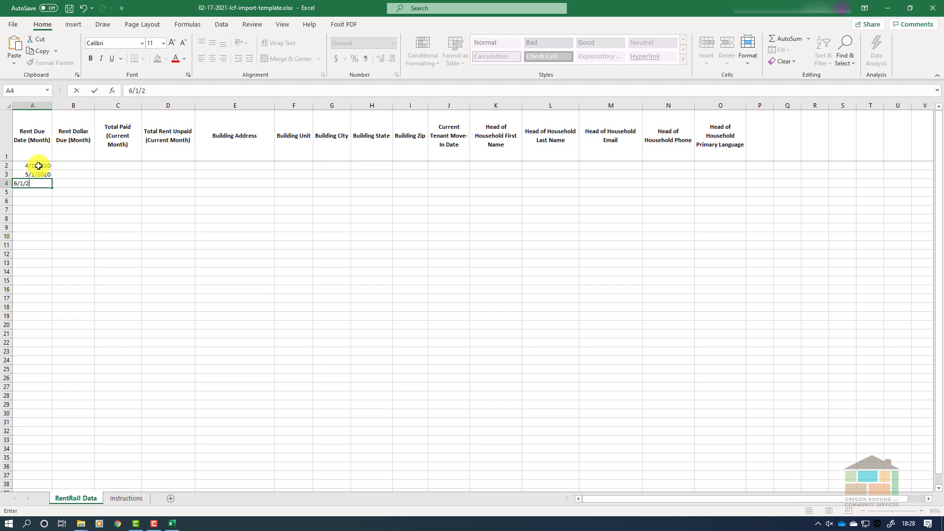
text(020)
key(Return)
text(7/)
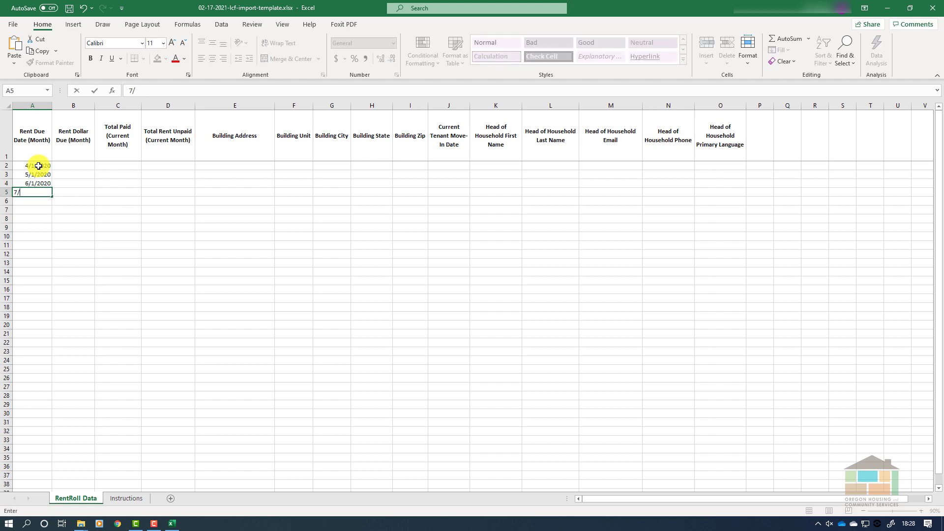
text(1/2020)
key(Return)
text(8/1/2020)
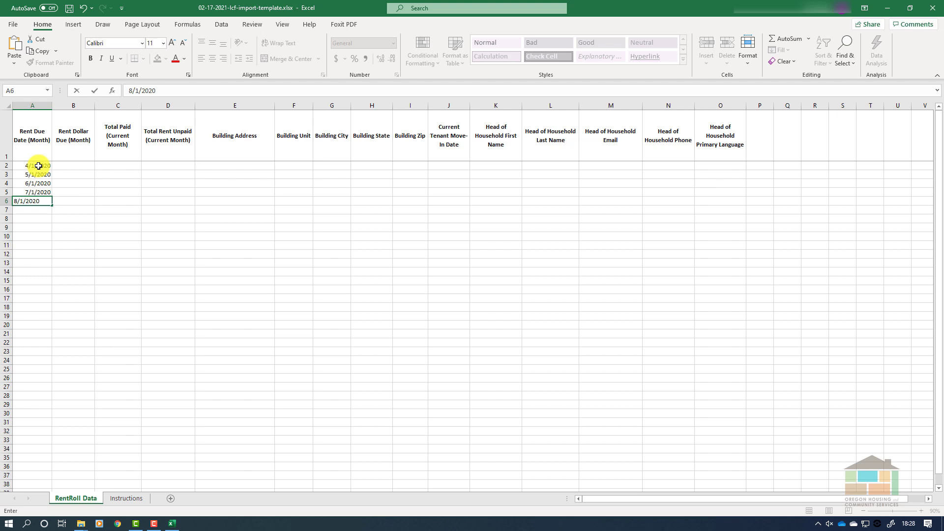
key(Return)
text(9/)
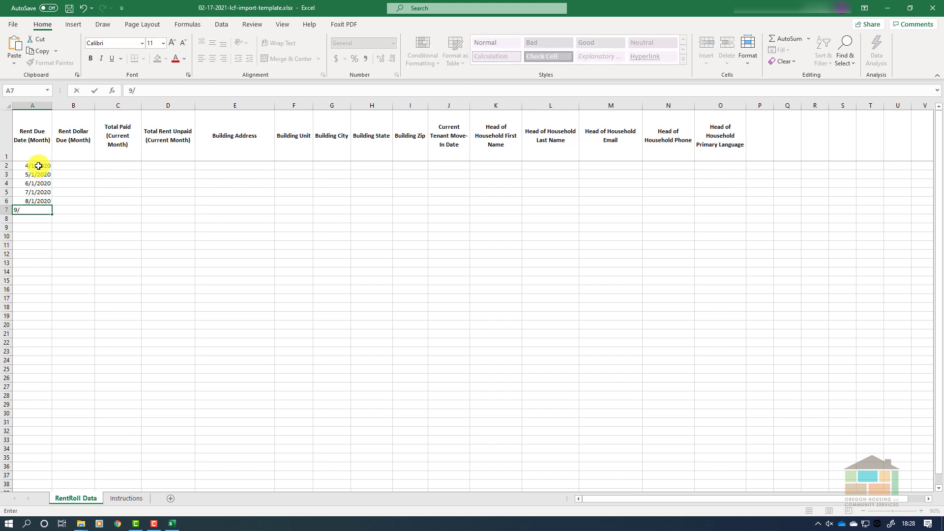
text(1/2020)
key(Return)
text(10/1/2020)
key(Return)
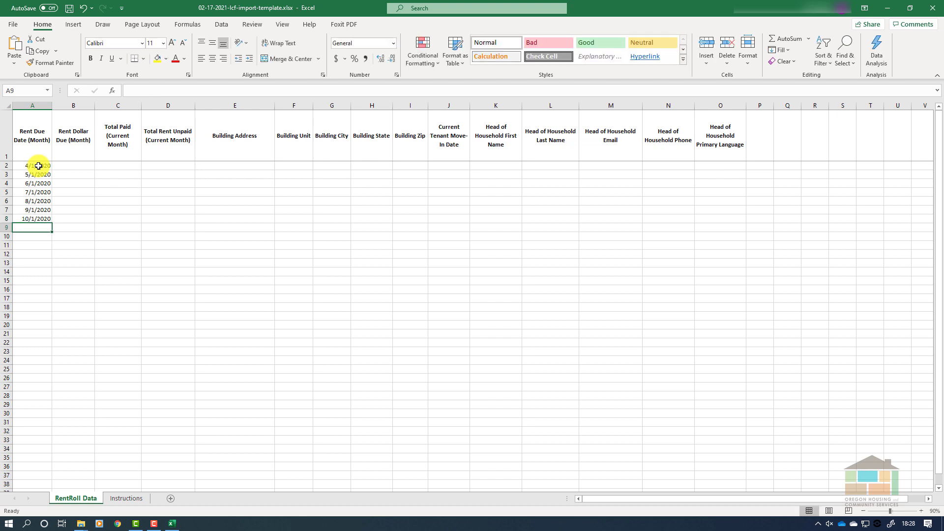
- Add 12/1/2020, correct A9 to 11/1/2020, then enter 1/1/2021 and 2/1/2020 in A11:A12
text(1/1/2020)
key(Return)
text(12/1/2020)
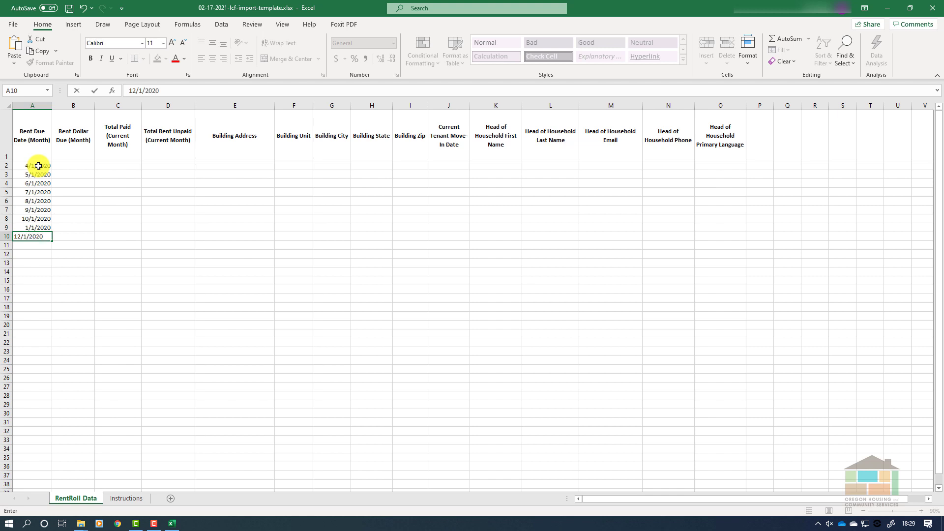
key(Return)
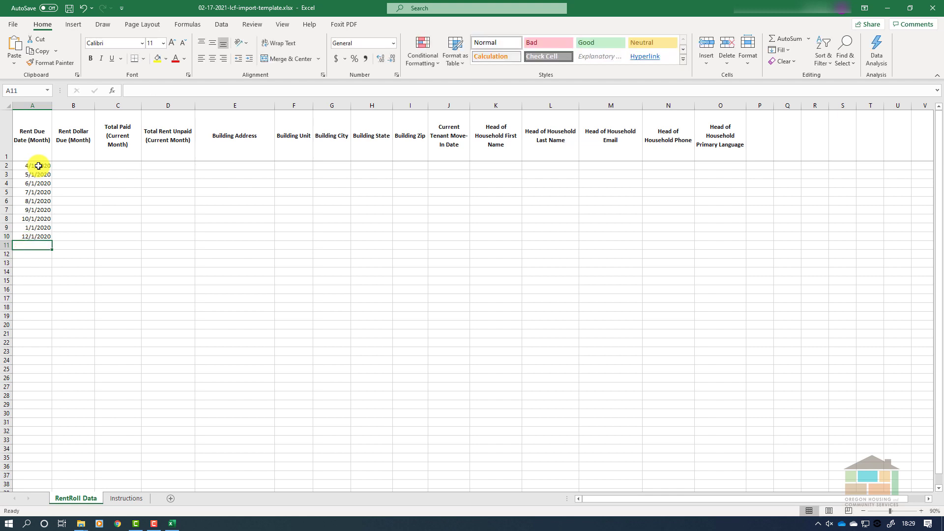
key(Up)
key(Up)
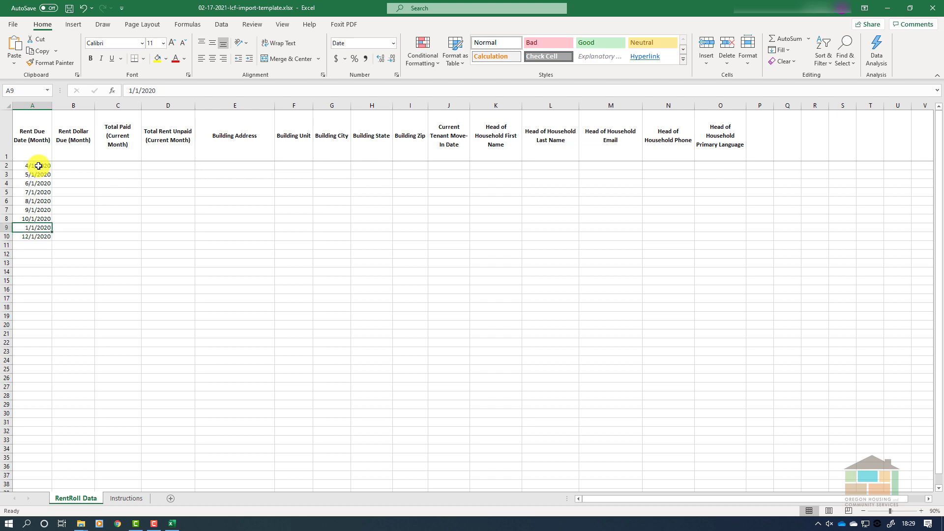
text(11/1/2020)
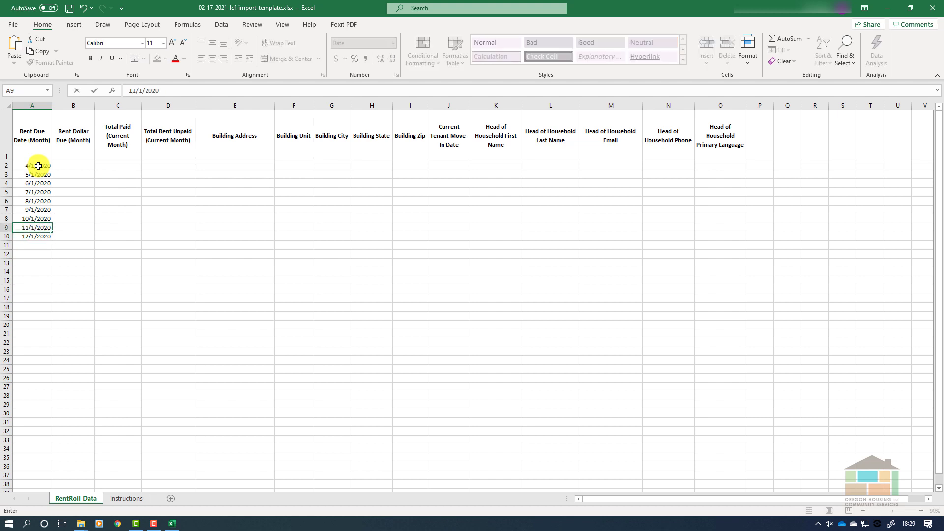
key(Return)
key(Down)
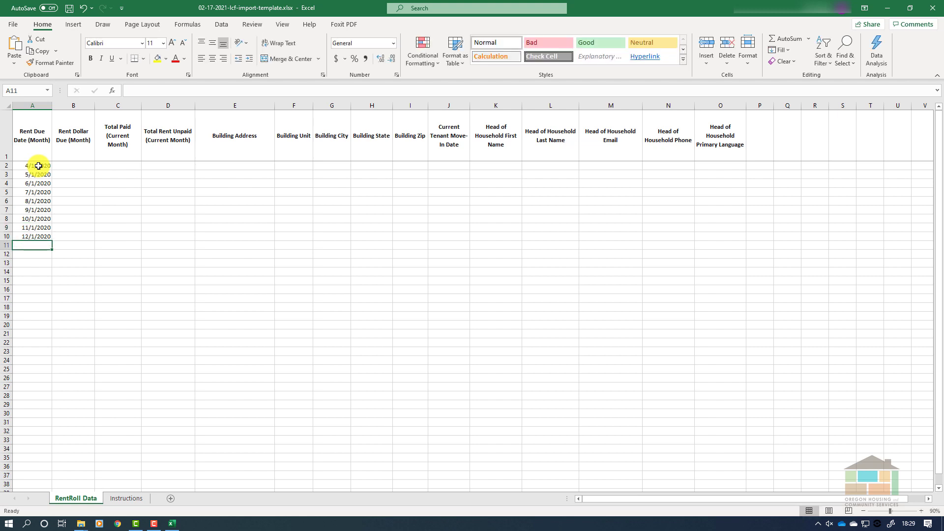
text(1/)
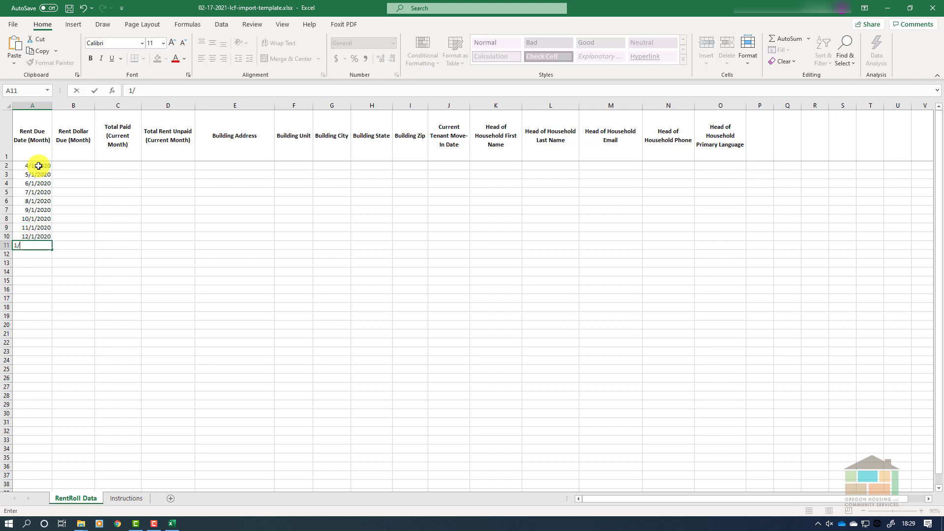
text(1/2021)
key(Return)
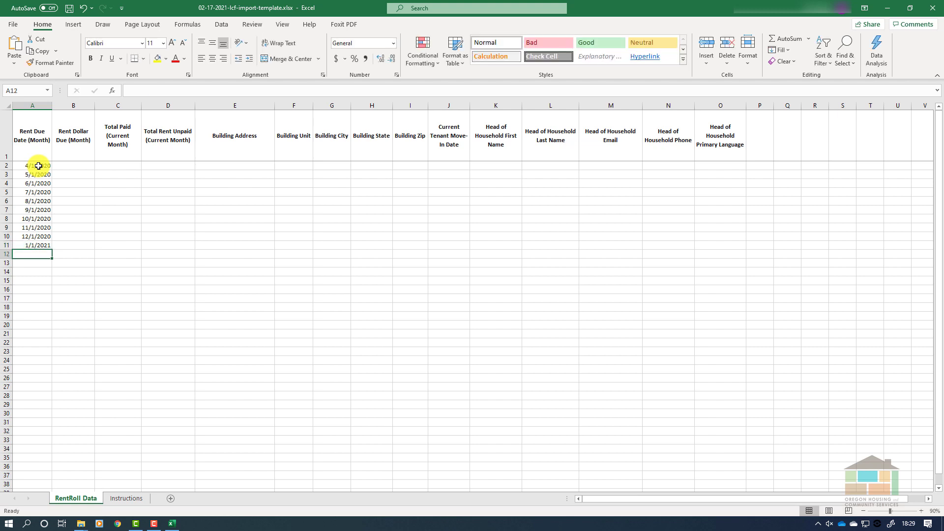
text(2/1/2020)
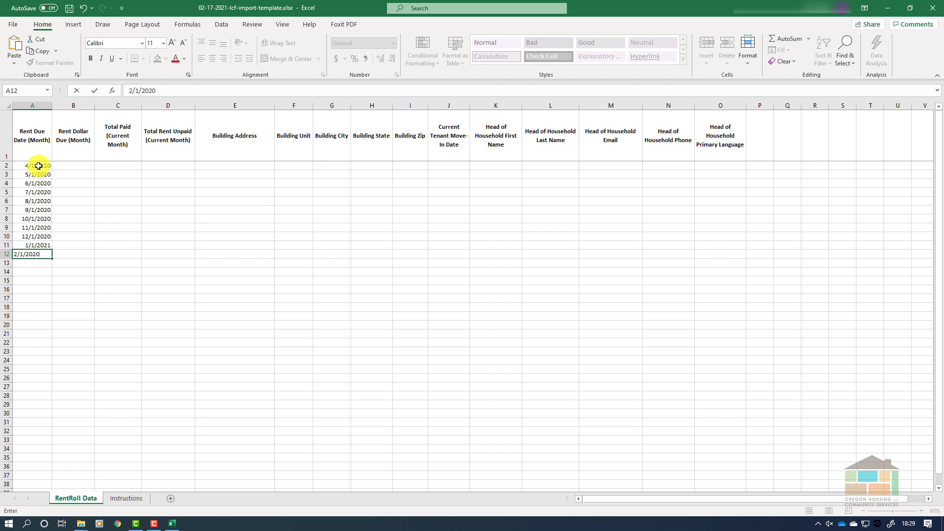
key(Return)
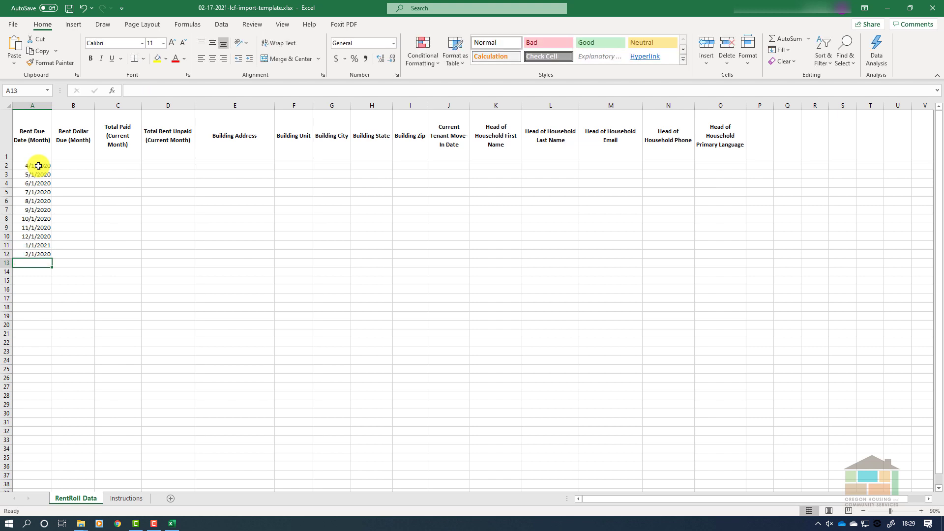
- Enter 1000 in B2 and copy it into B3:B12
click(80, 167)
text(1)
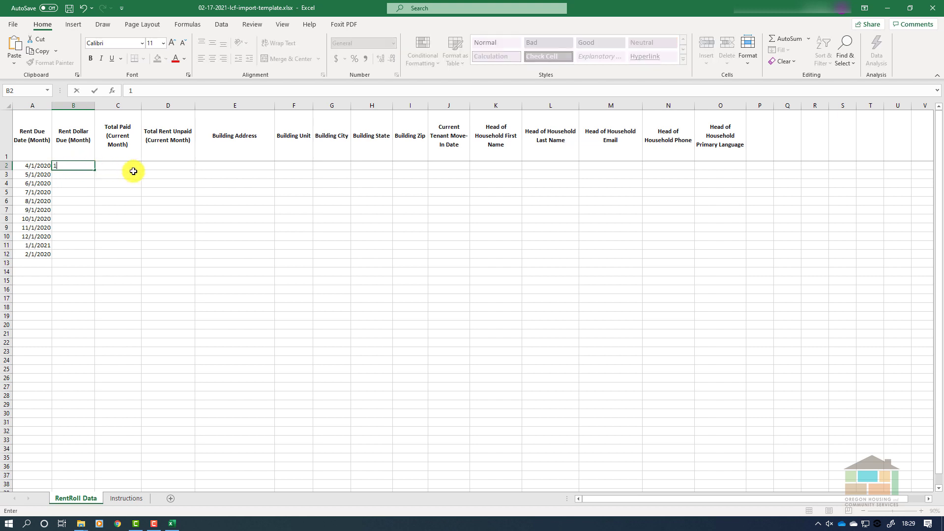
text(000)
key(Return)
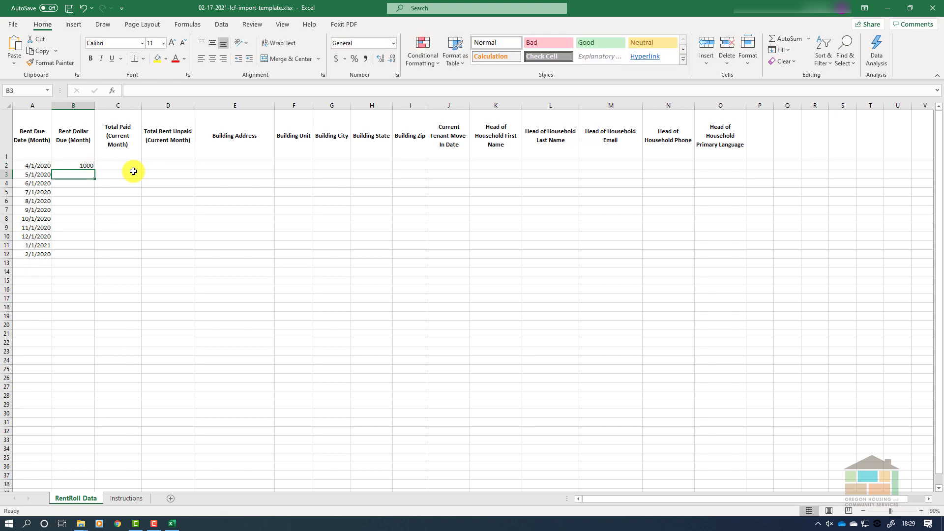
key(Up)
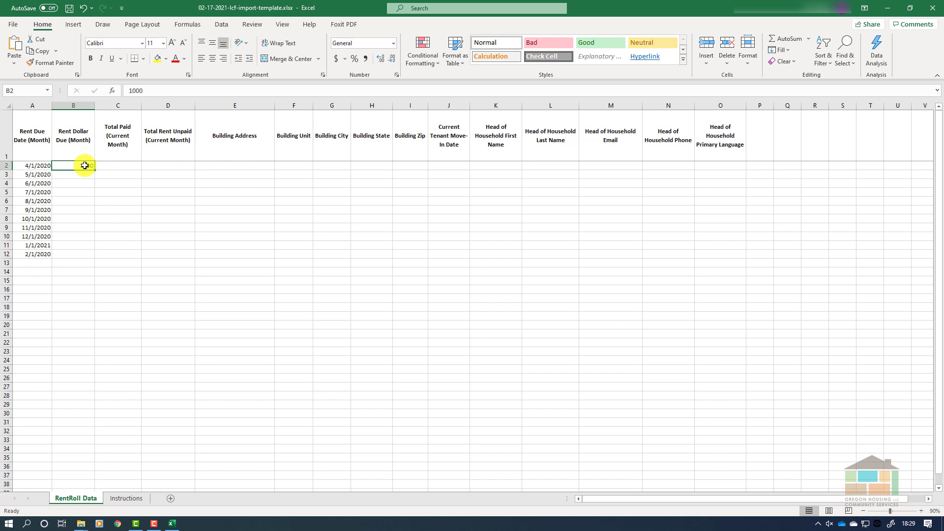
right_click(85, 166)
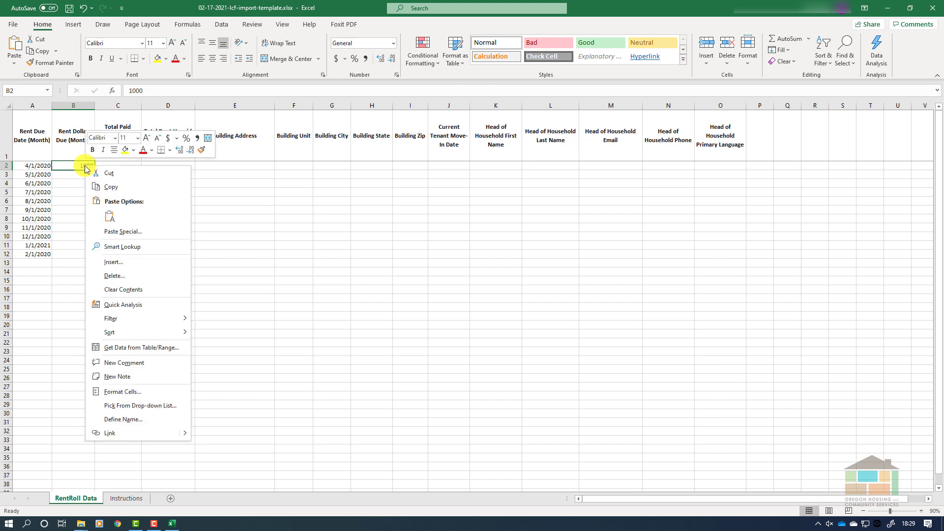
click(109, 186)
drag(76, 175, 82, 252)
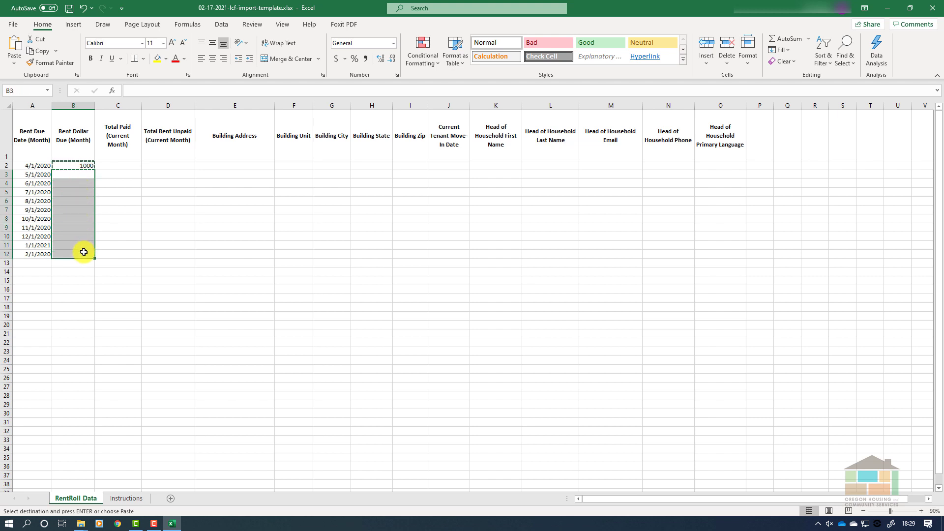
right_click(78, 221)
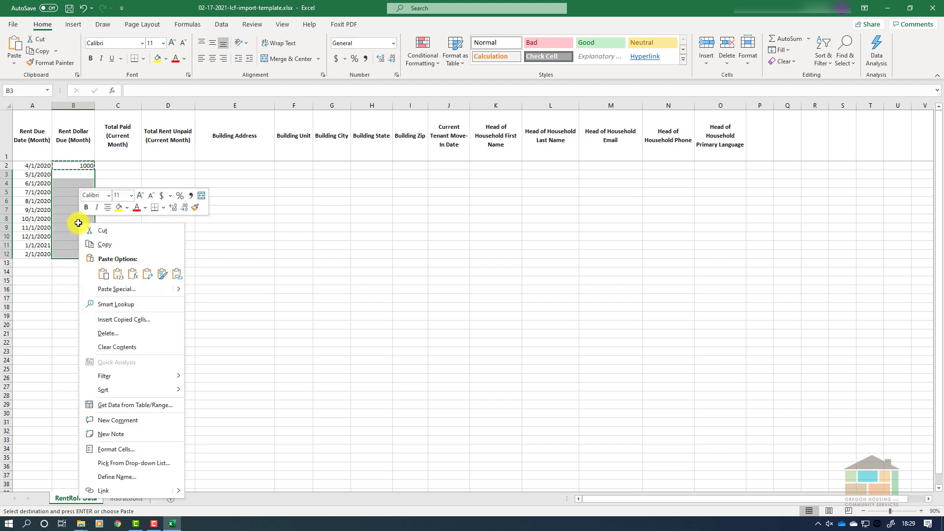
click(108, 271)
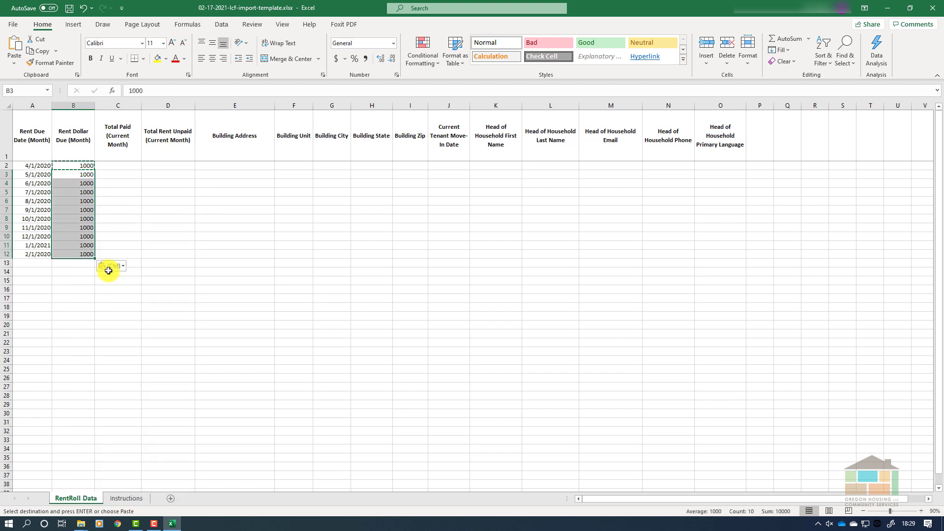
click(127, 166)
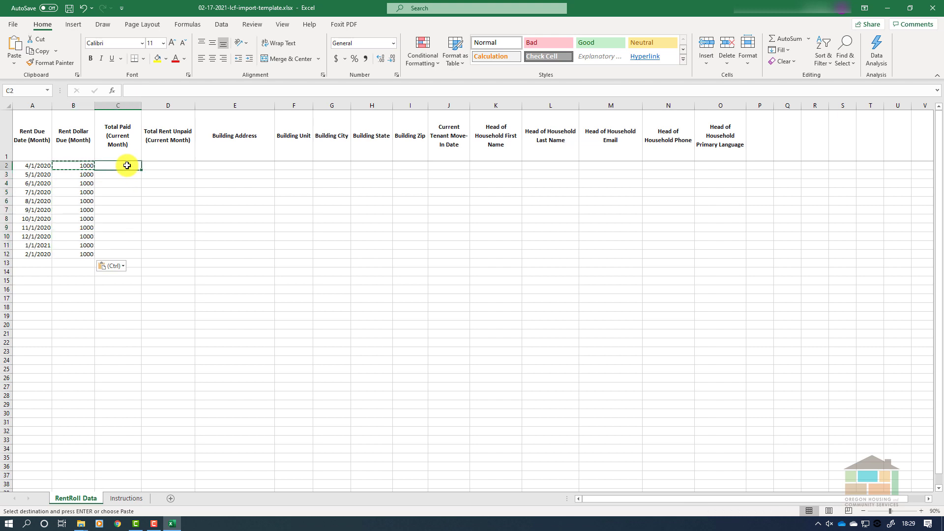
- Enter 500 in C2 and paste it into C3:C12
text(500)
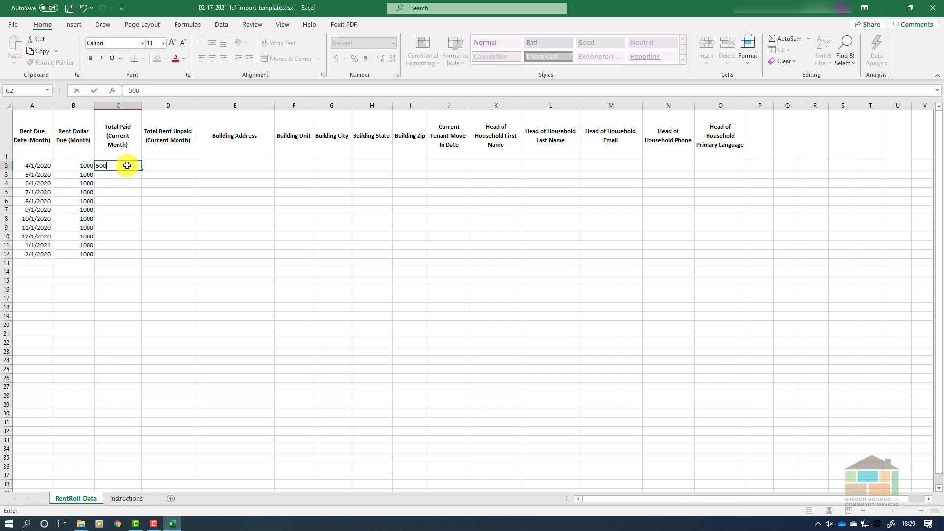
key(Return)
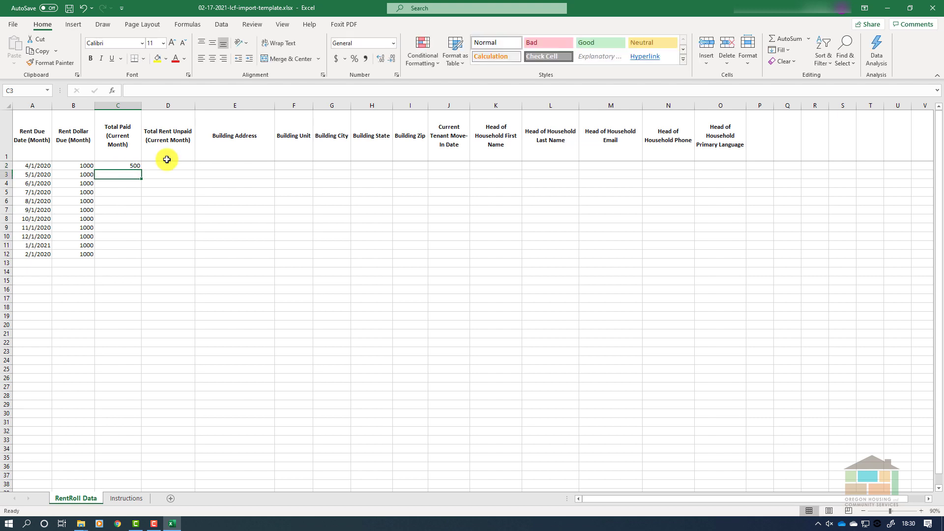
click(129, 165)
right_click(130, 165)
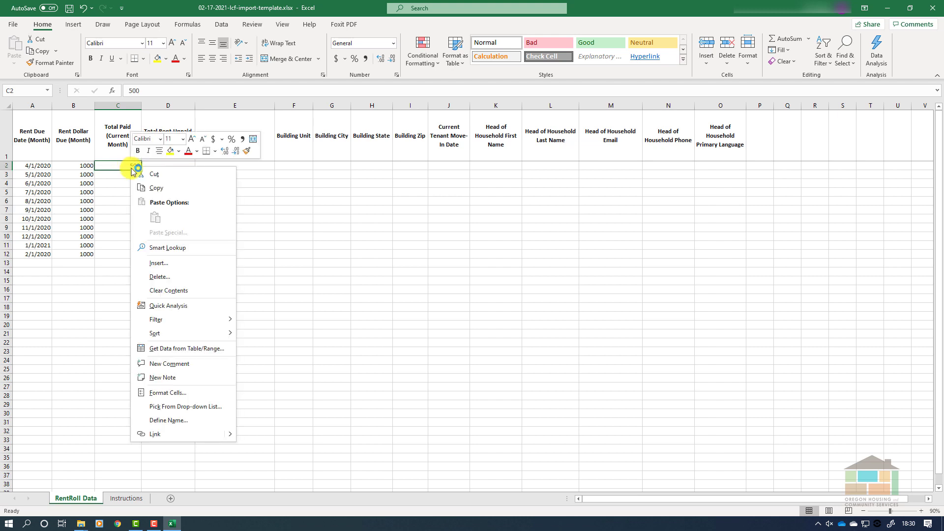
key(Escape)
key(ctrl+c)
drag(125, 175, 118, 253)
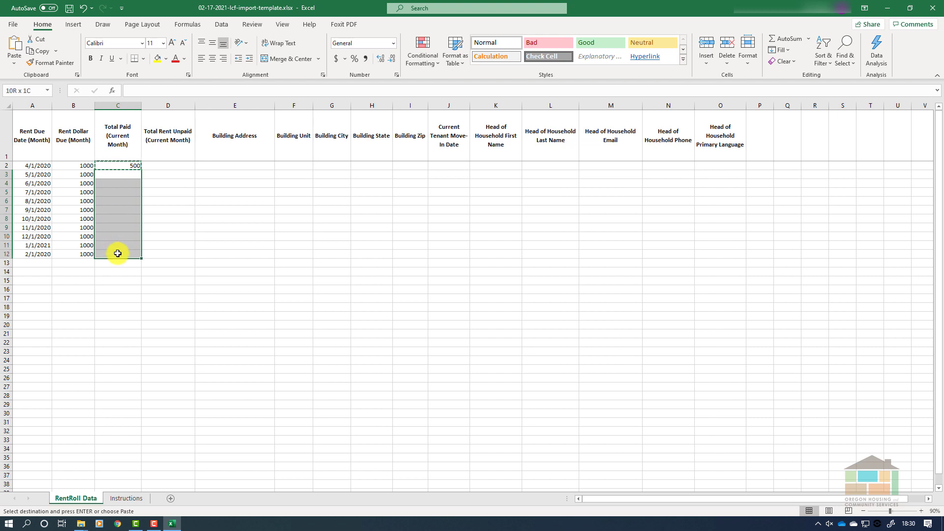
right_click(122, 195)
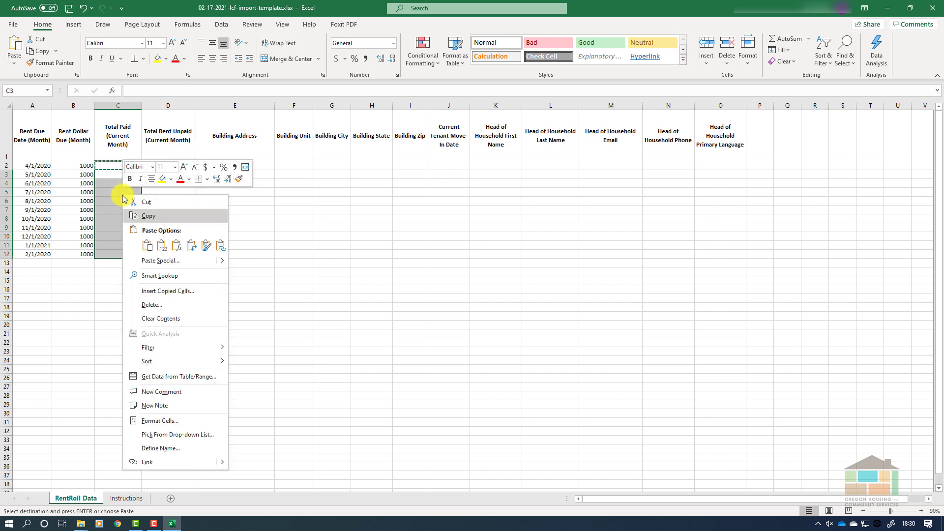
click(147, 245)
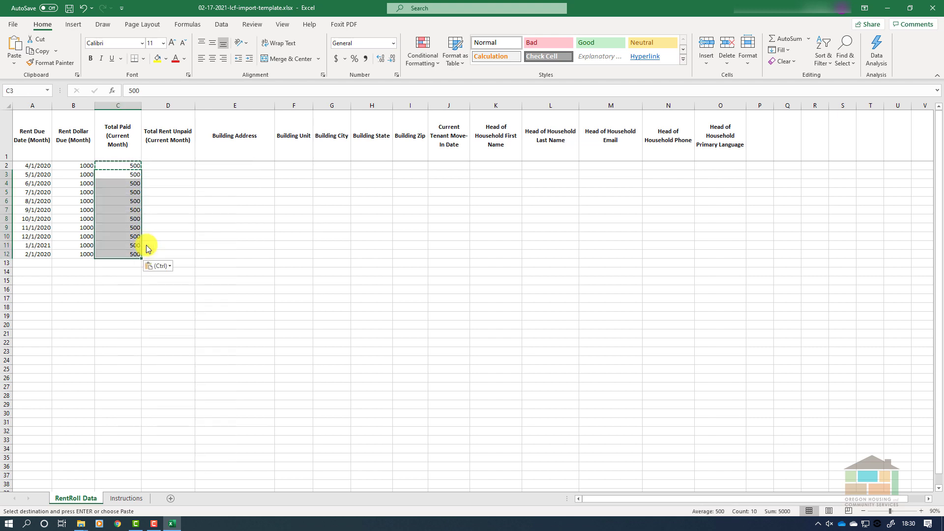
- Enter 500 in D2 and copy it into D3:D12
click(171, 165)
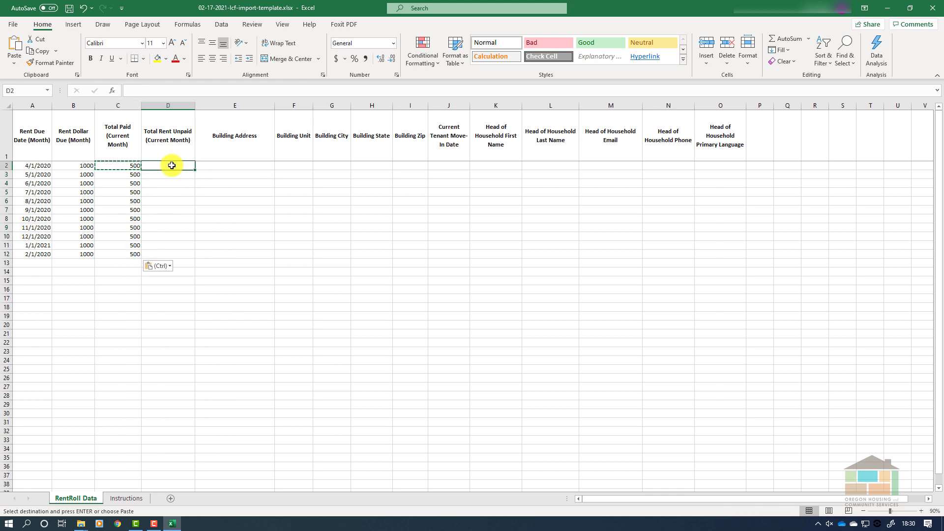
text(500)
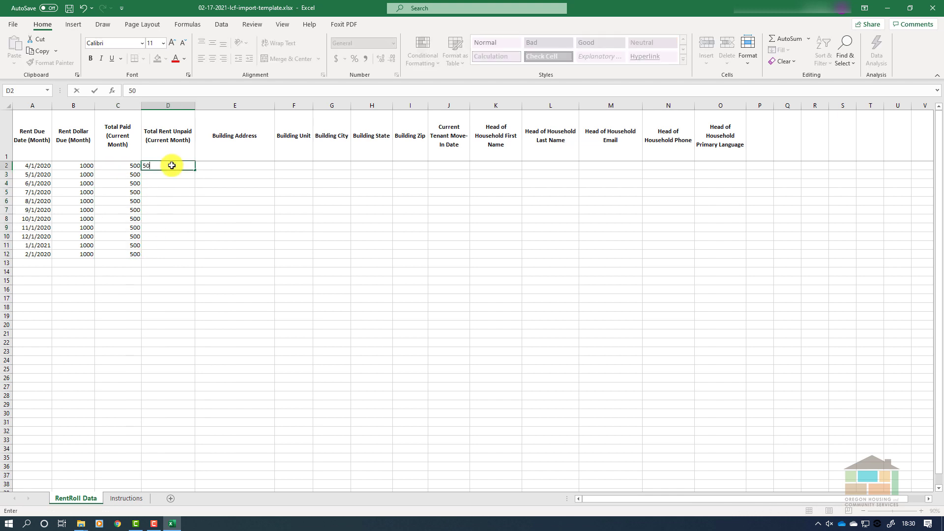
key(Return)
click(171, 166)
right_click(172, 166)
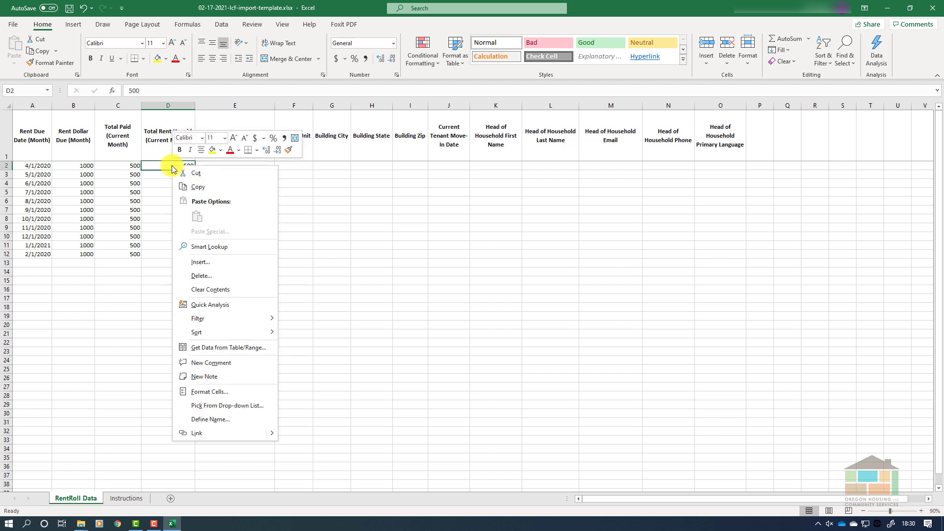
click(194, 187)
drag(175, 167, 181, 251)
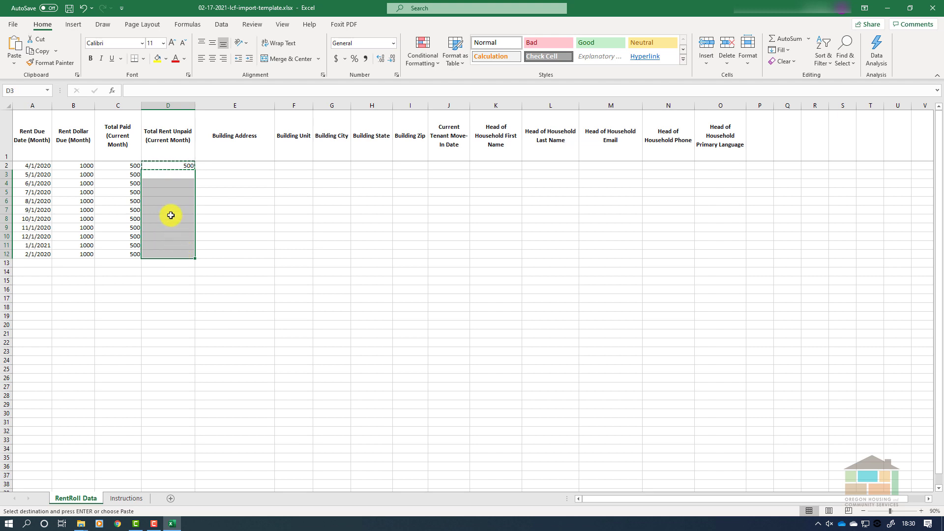
right_click(170, 215)
click(171, 263)
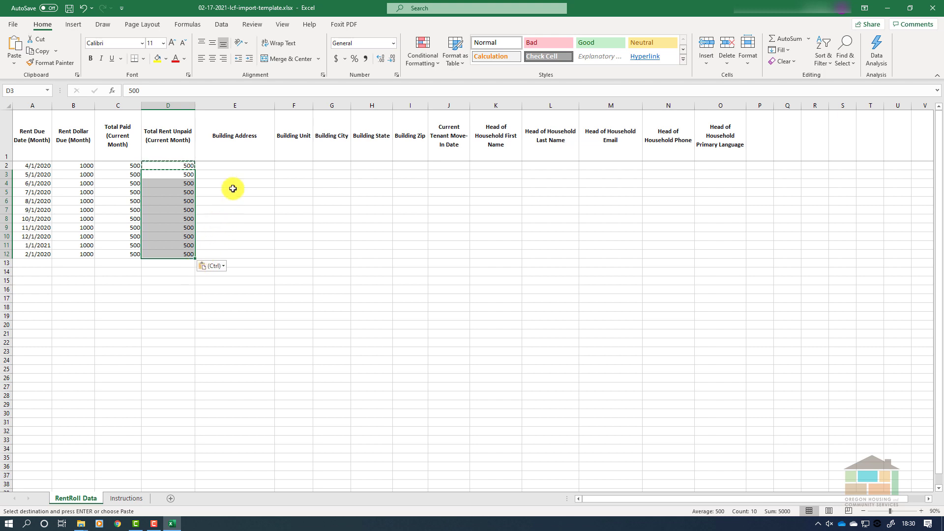
- Type 123 Main Street in E2, then clear a fill-down attempt below it
click(242, 168)
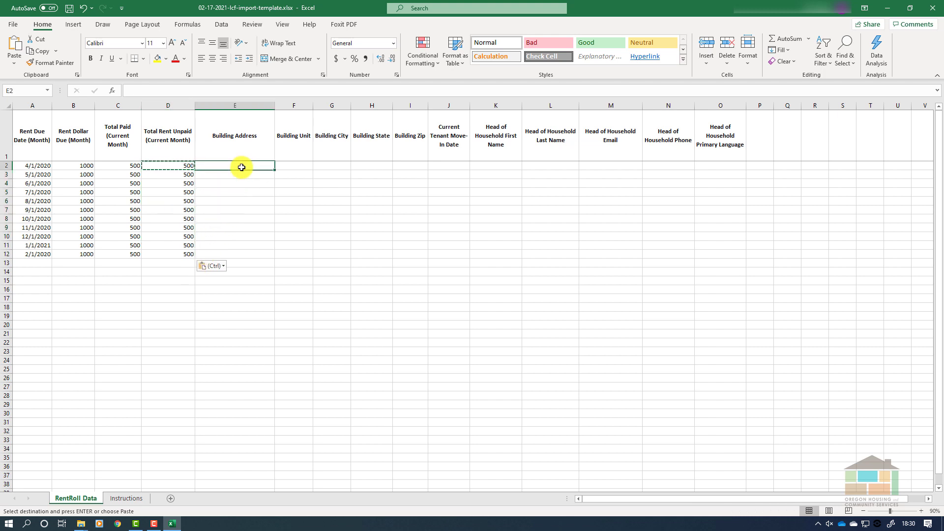
text(123)
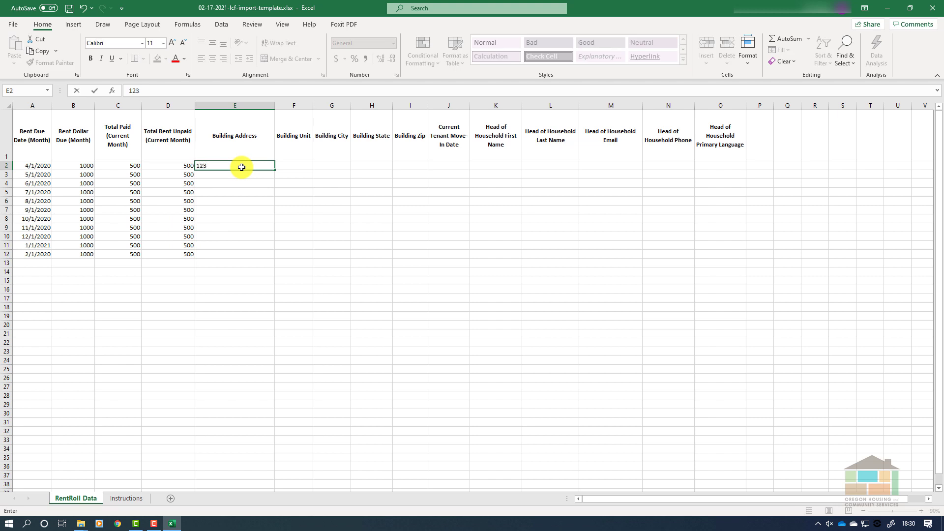
text( Main Street)
key(Return)
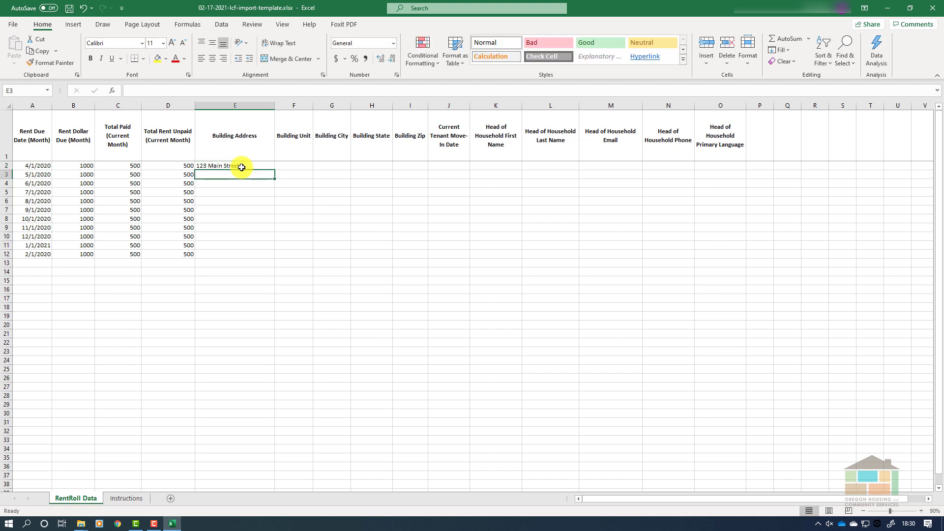
click(241, 166)
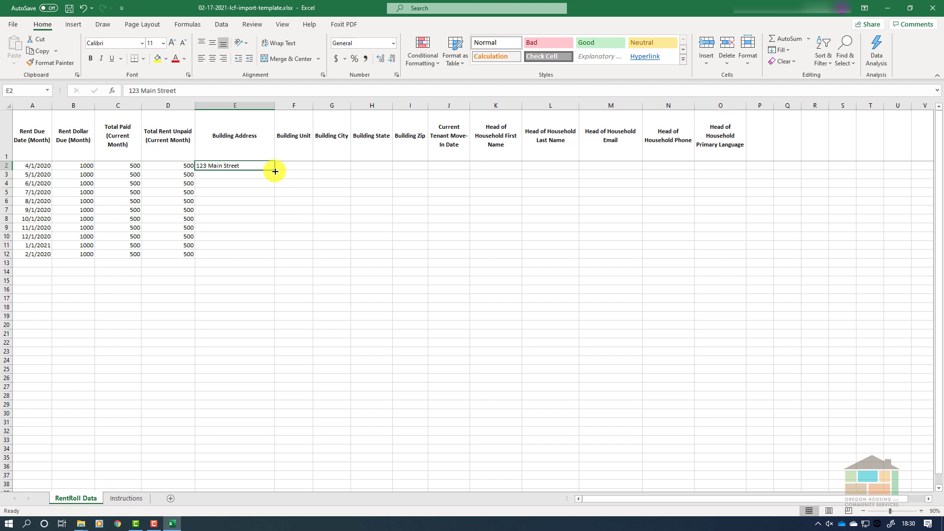
drag(275, 171, 275, 206)
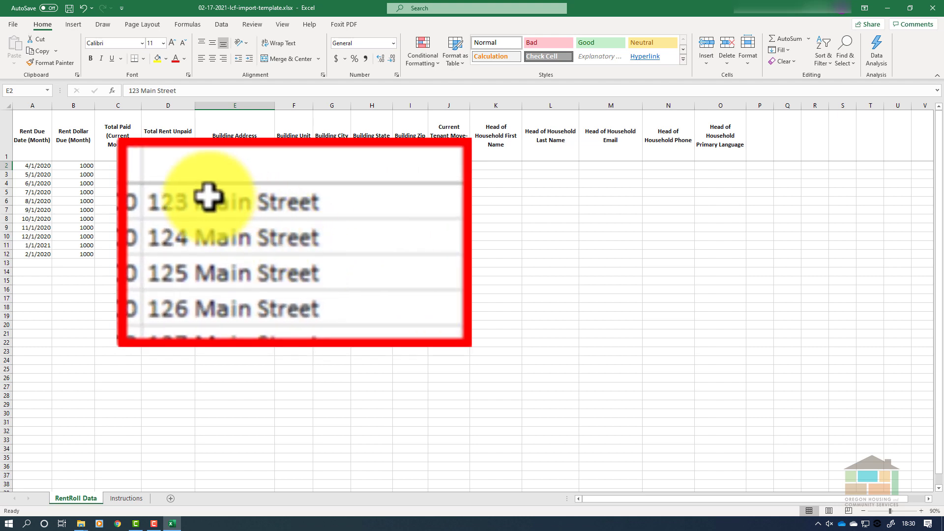
click(208, 197)
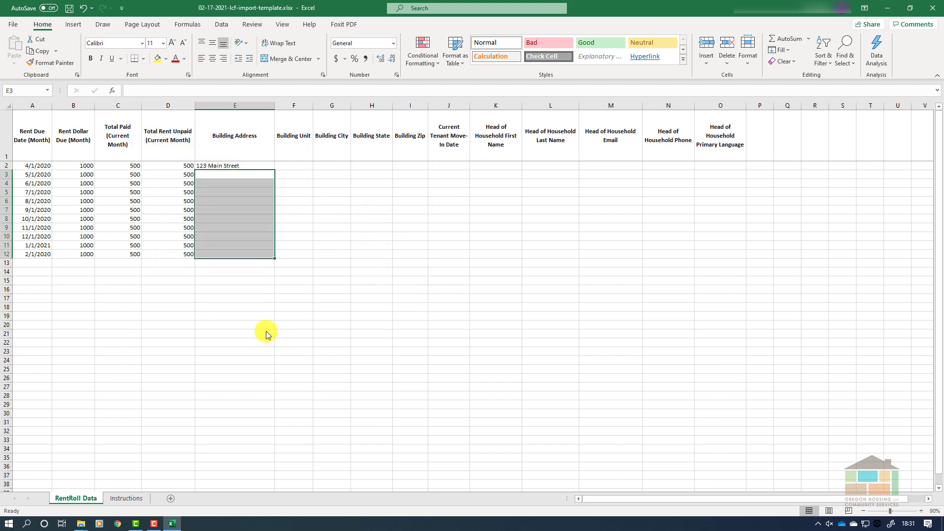
click(307, 262)
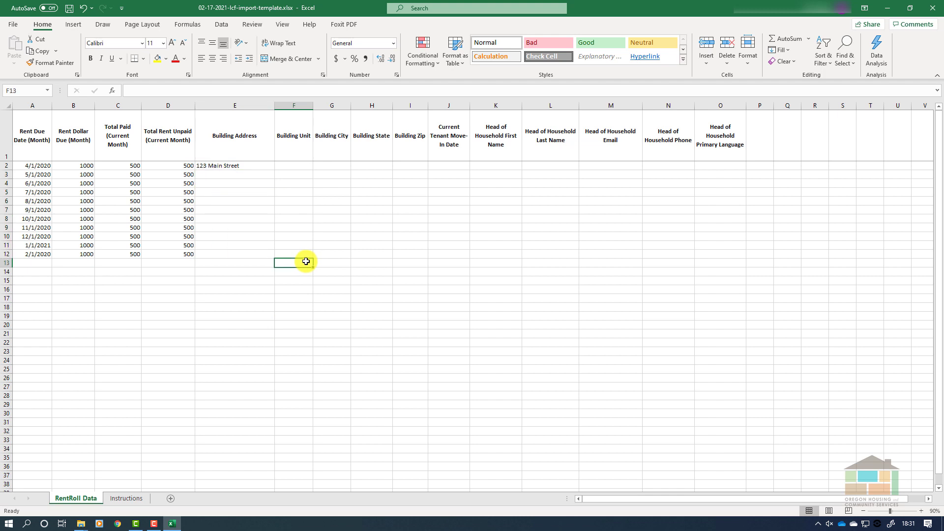
- Copy 123 Main Street from E2 into E3:E12
click(225, 165)
right_click(225, 165)
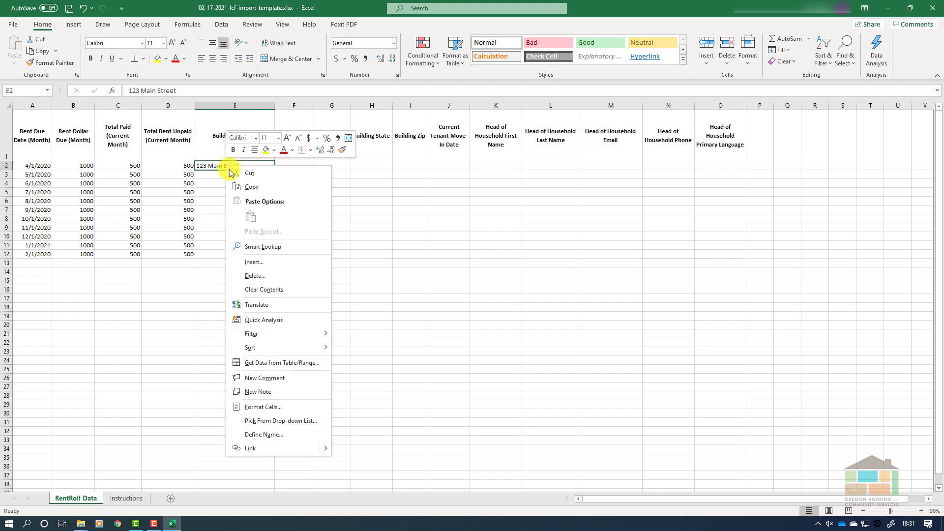
click(248, 188)
drag(228, 175, 231, 252)
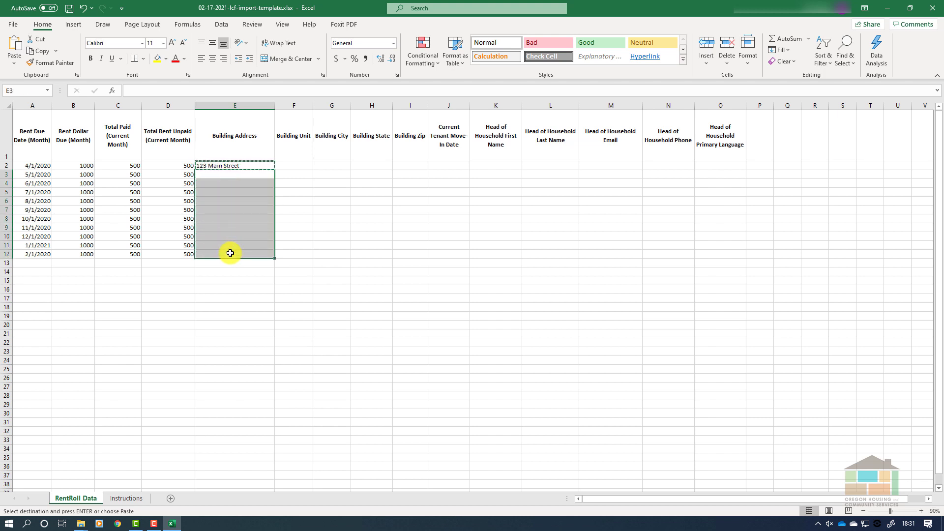
key(Return)
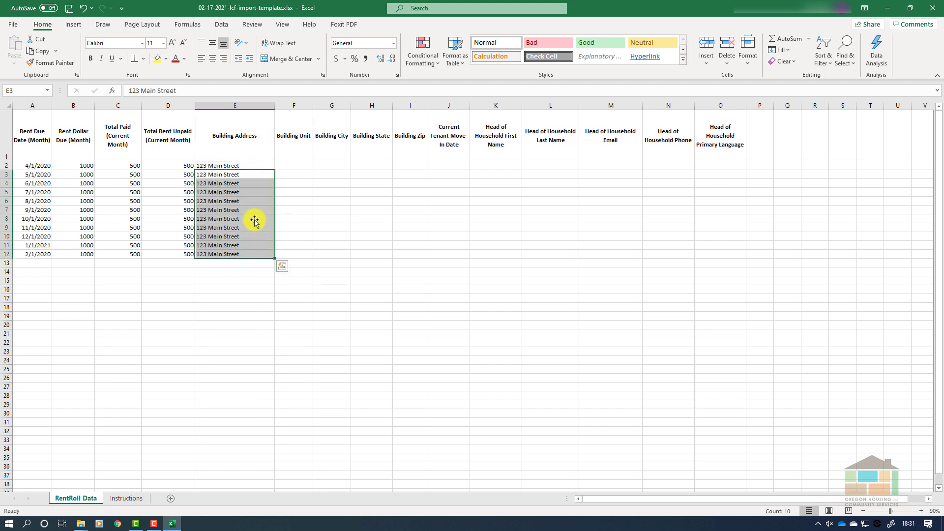
click(294, 164)
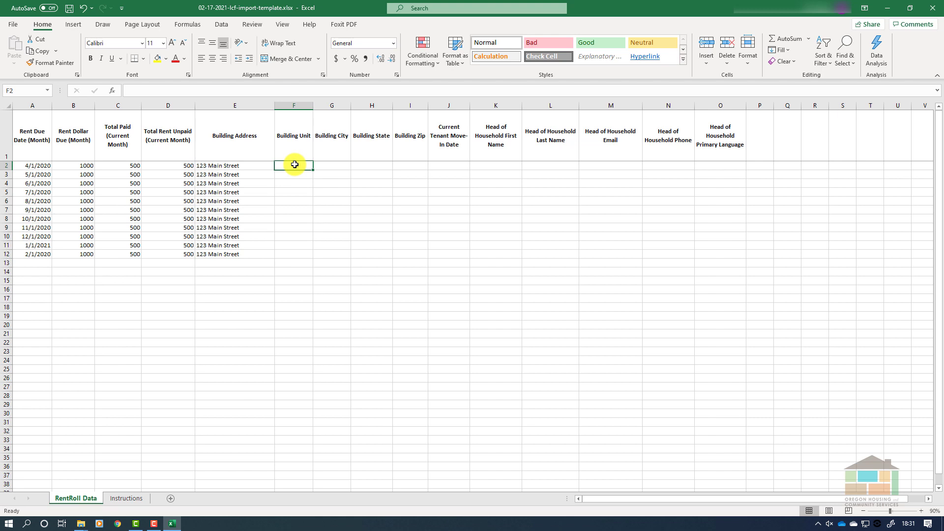
- Enter unit 1 in F2 and paste it into F3:F12
text(1)
key(Return)
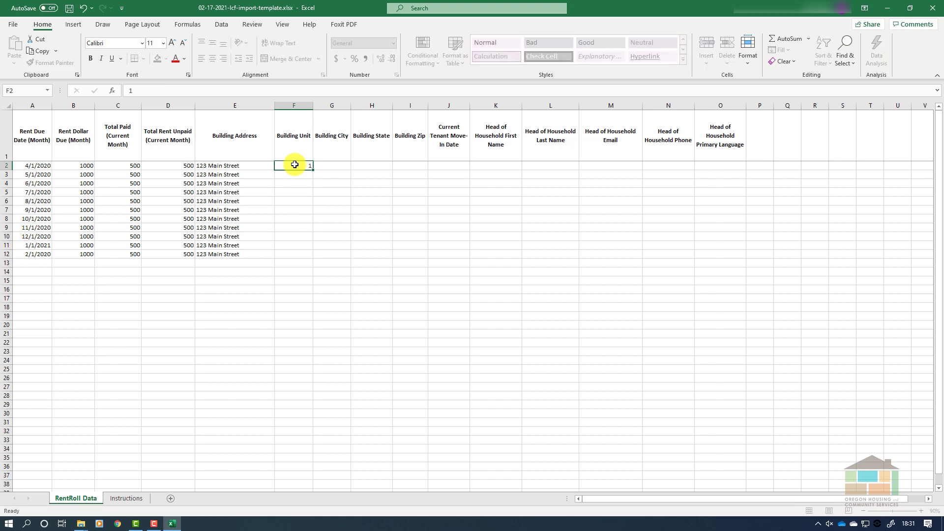
right_click(295, 164)
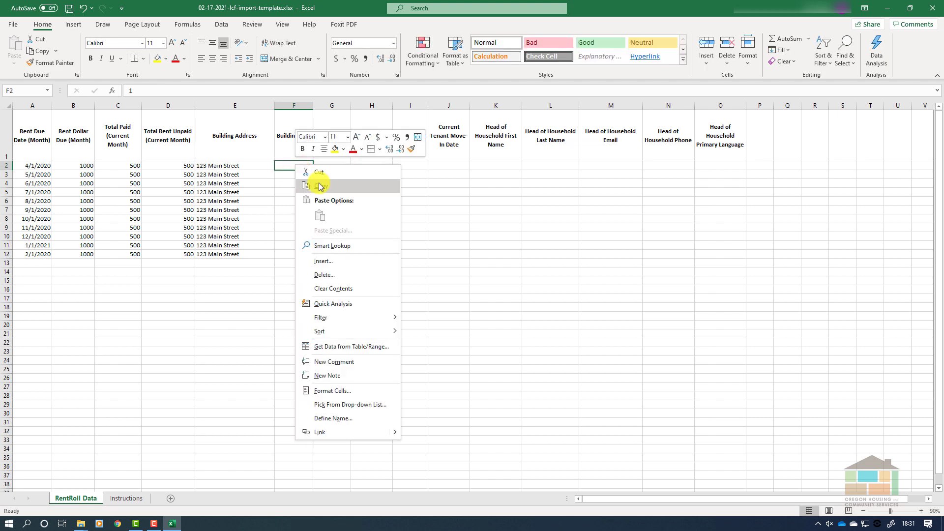
click(320, 186)
drag(306, 175, 301, 254)
right_click(302, 231)
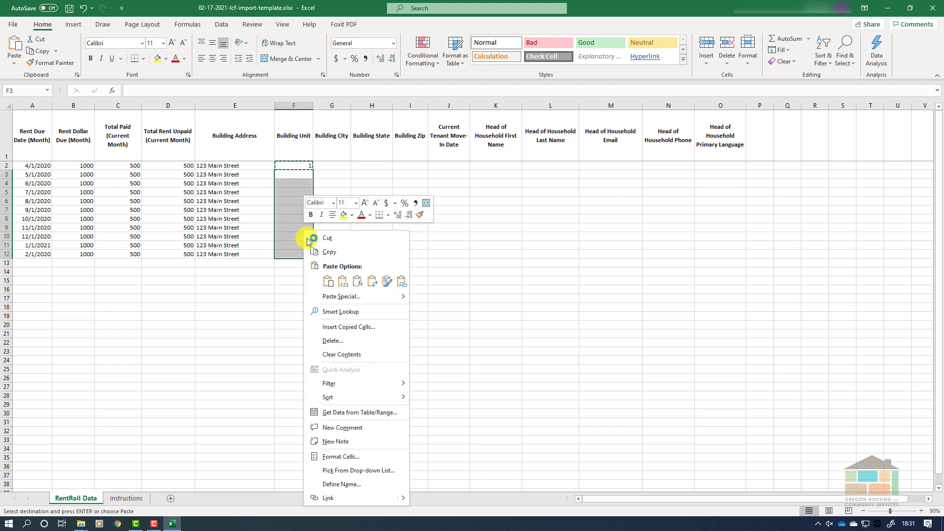
click(327, 279)
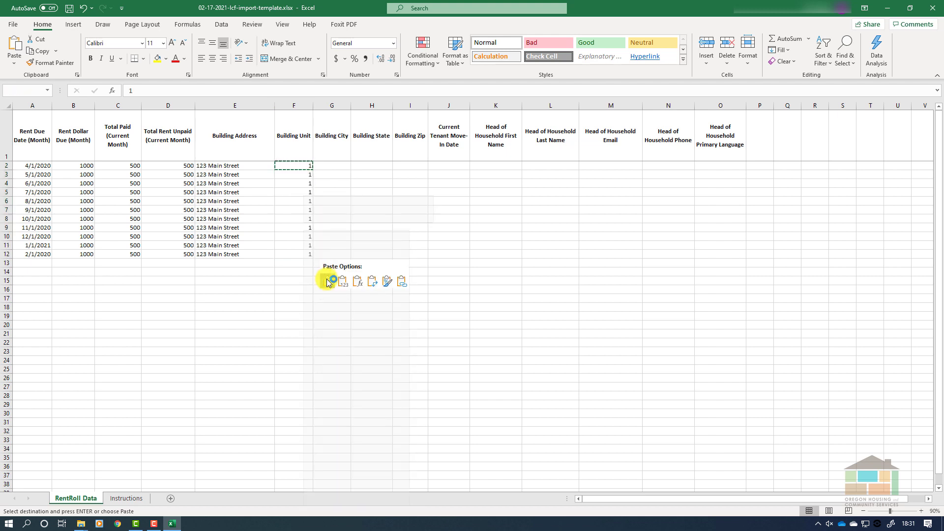
- Fill row 2 with city Salem, state OR and zip 97301
click(340, 166)
text(Salem)
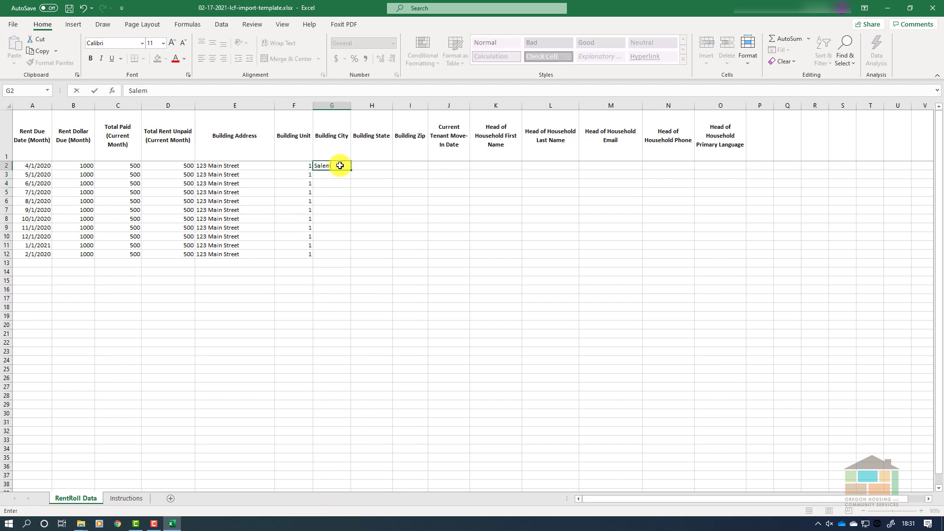
key(Tab)
text(OR)
key(Tab)
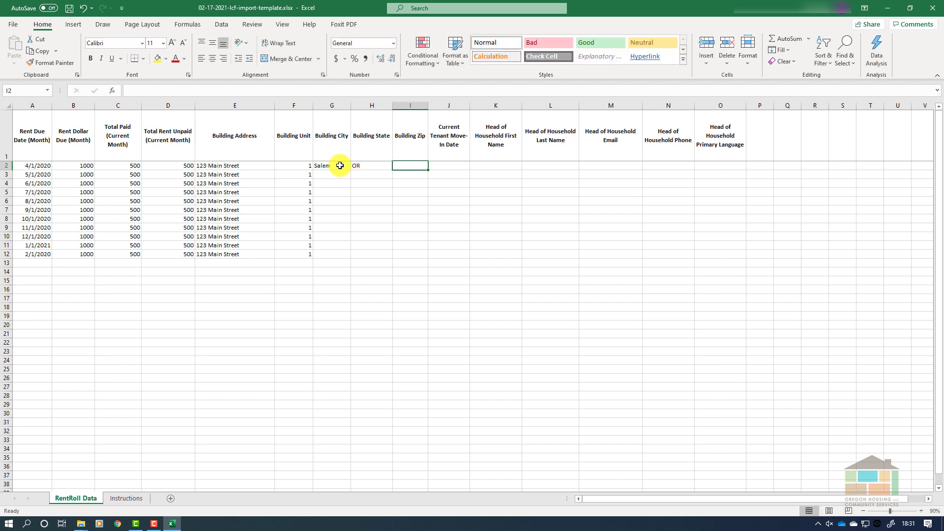
text(9730)
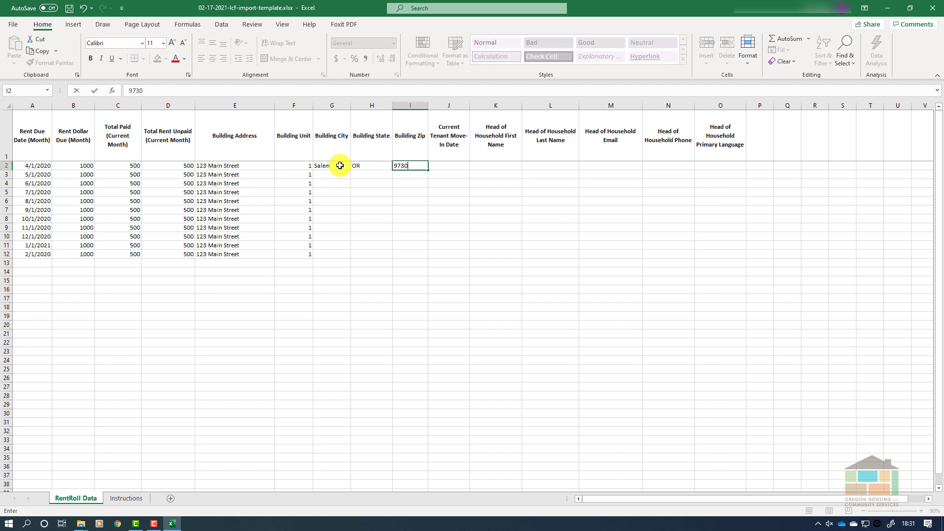
text(1)
key(Tab)
- Fill Salem and OR down the city and state columns through row 12
key(ctrl+v)
click(336, 165)
drag(336, 165, 392, 257)
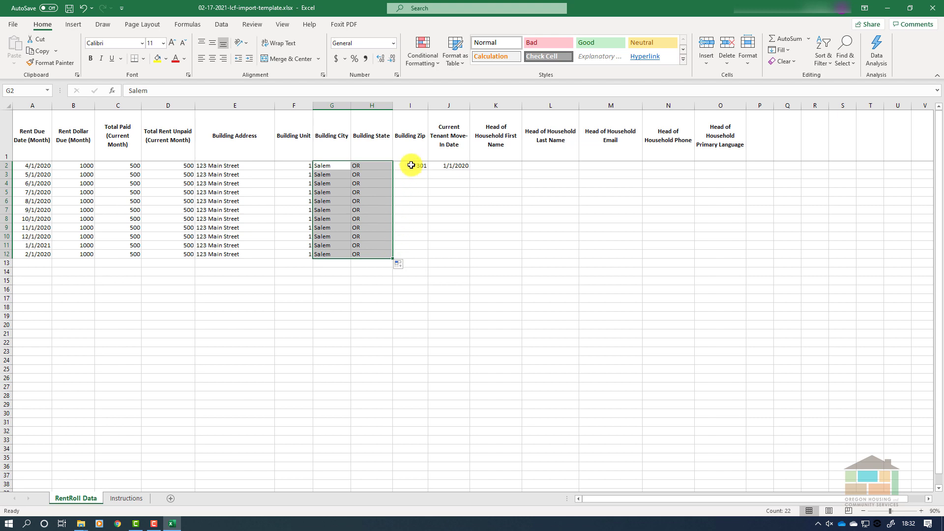
- Copy zip code 97301 from I2 into cells I3:I12
click(411, 165)
right_click(411, 165)
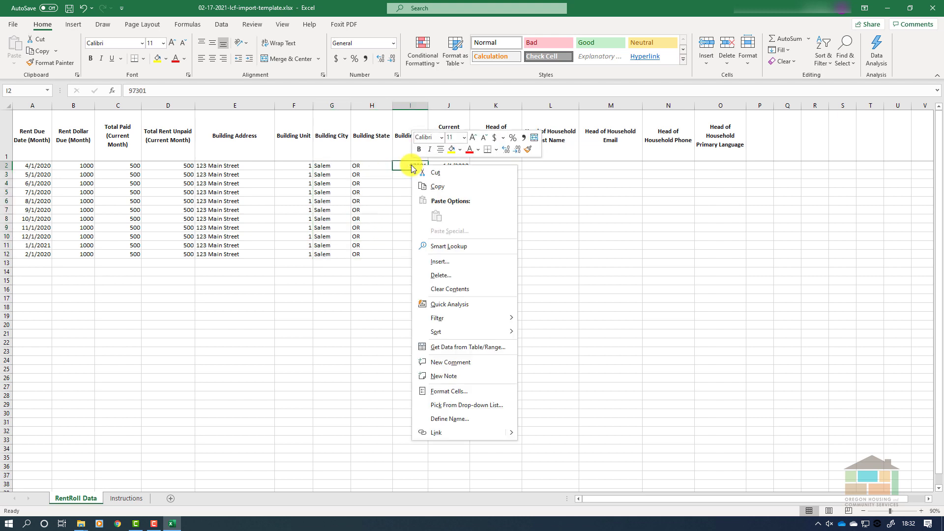
click(419, 179)
drag(420, 178, 420, 255)
right_click(415, 231)
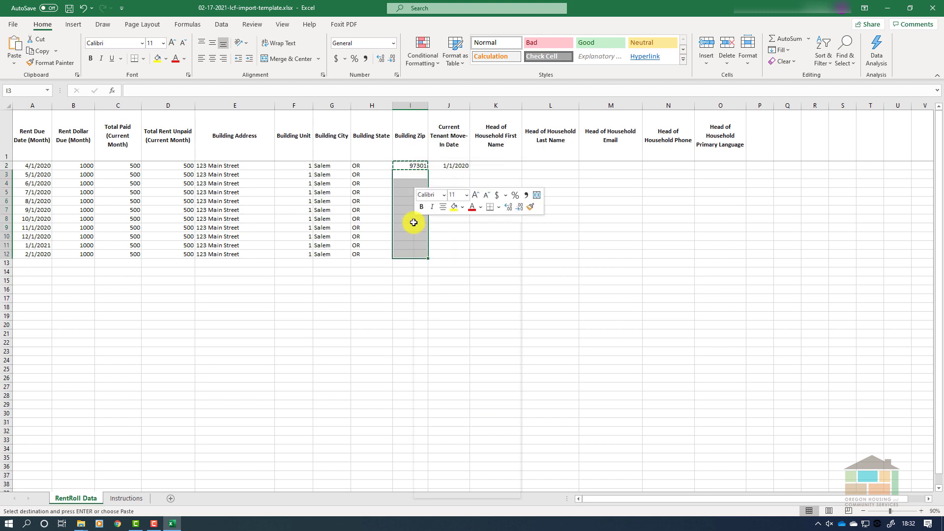
click(433, 270)
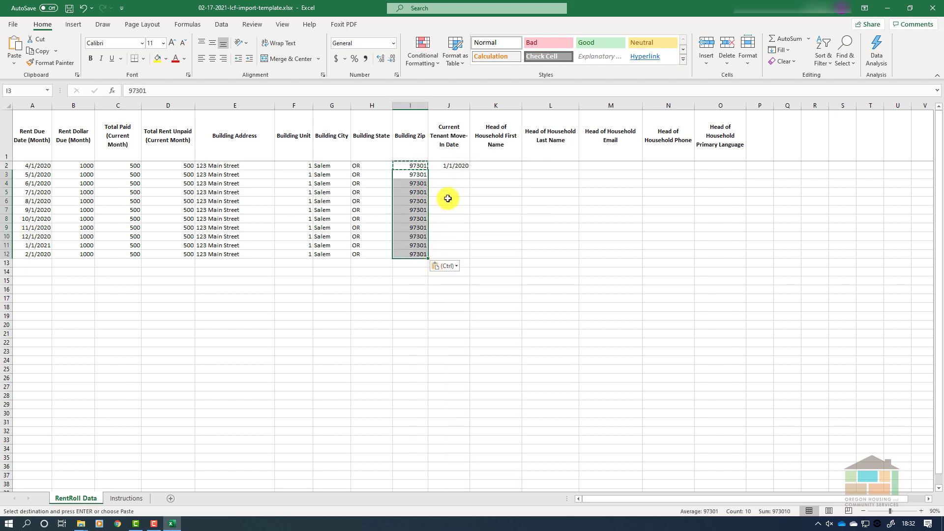
- Copy the 1/1/2020 move-in date in J2, ready to fill down
click(455, 166)
right_click(455, 166)
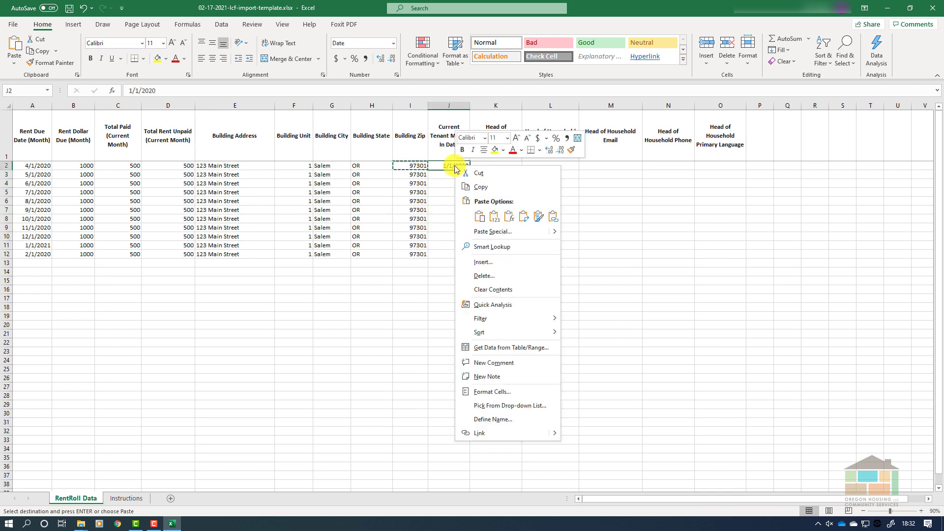
click(468, 186)
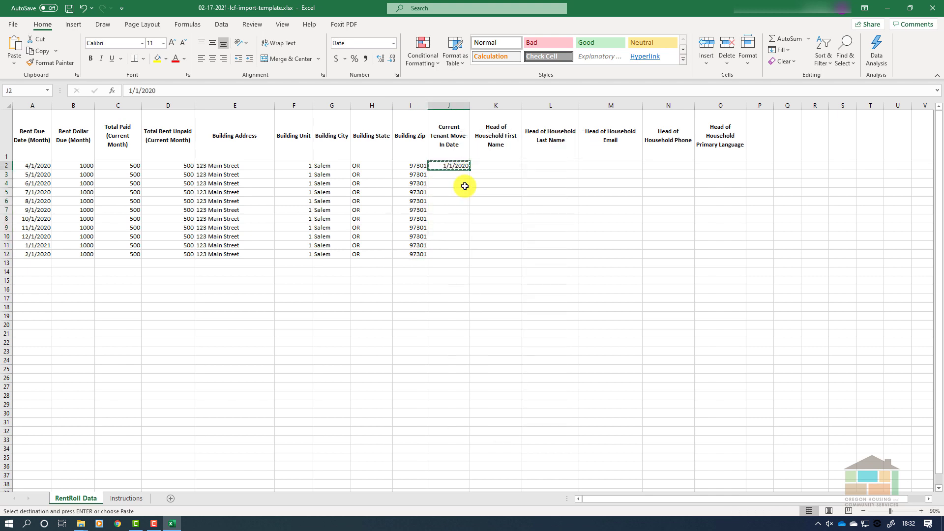
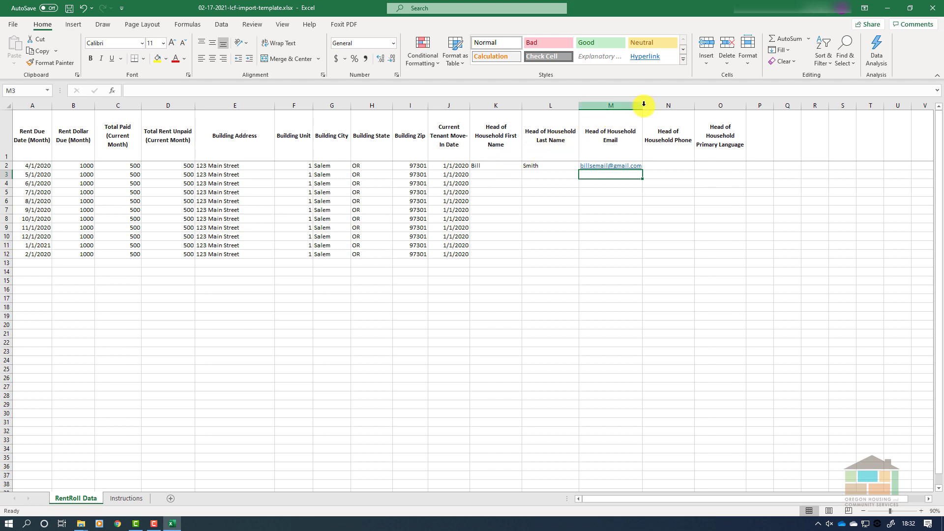
- Widen column M to 23 and fill the head of household's email from M2 down to M12
drag(644, 105, 653, 106)
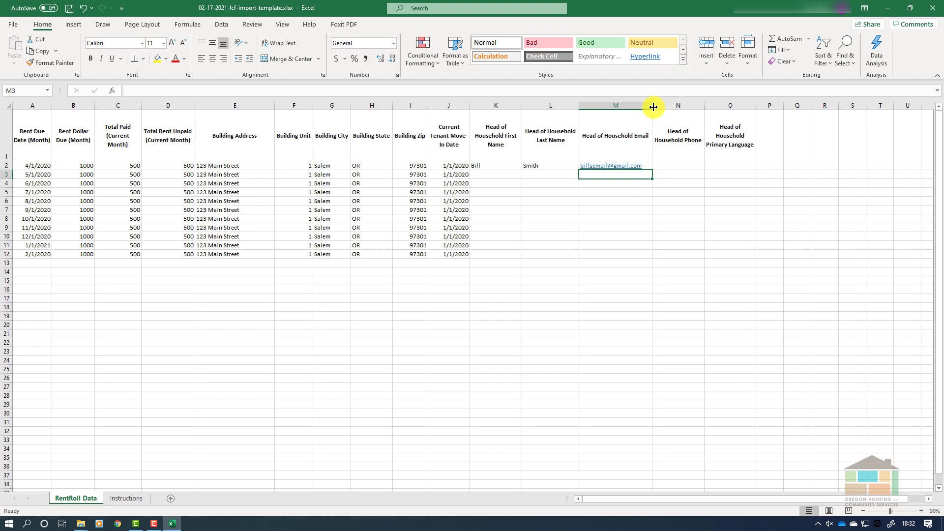
click(628, 165)
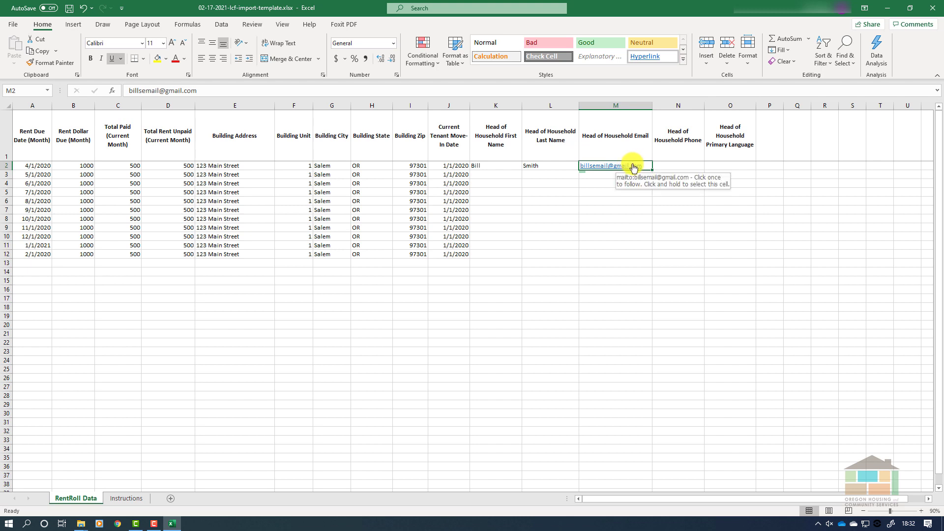
right_click(638, 169)
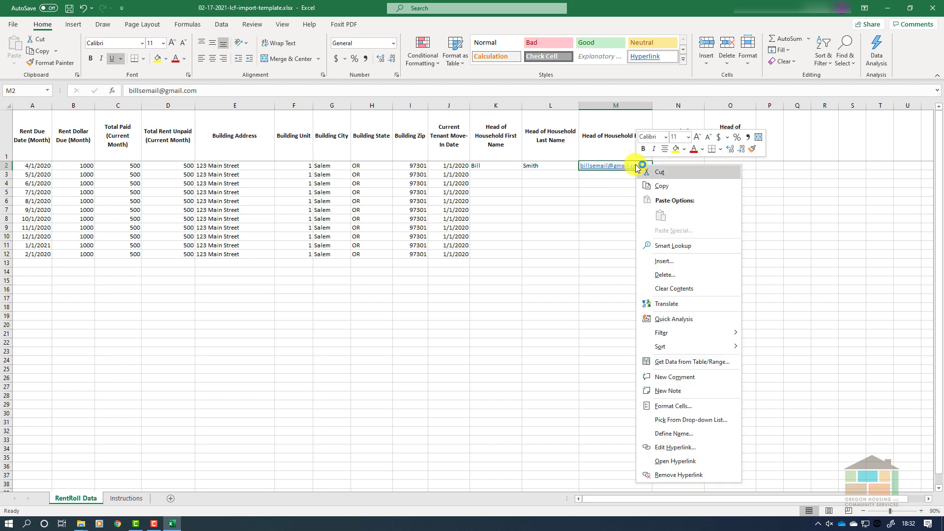
click(658, 172)
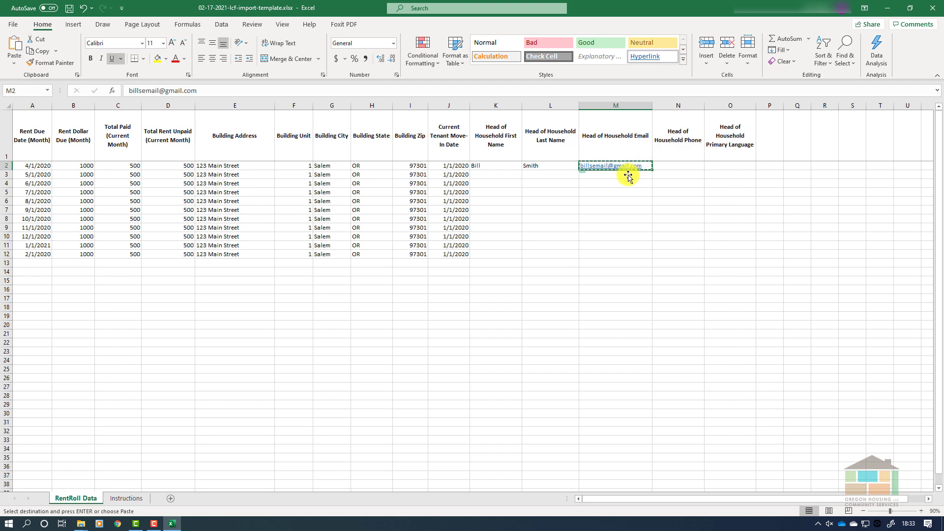
drag(628, 175, 627, 252)
right_click(625, 237)
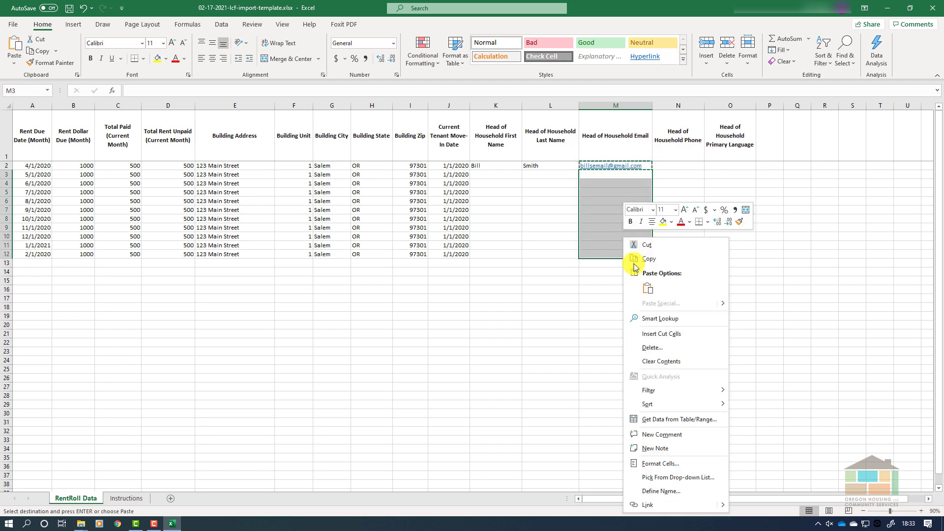
click(647, 290)
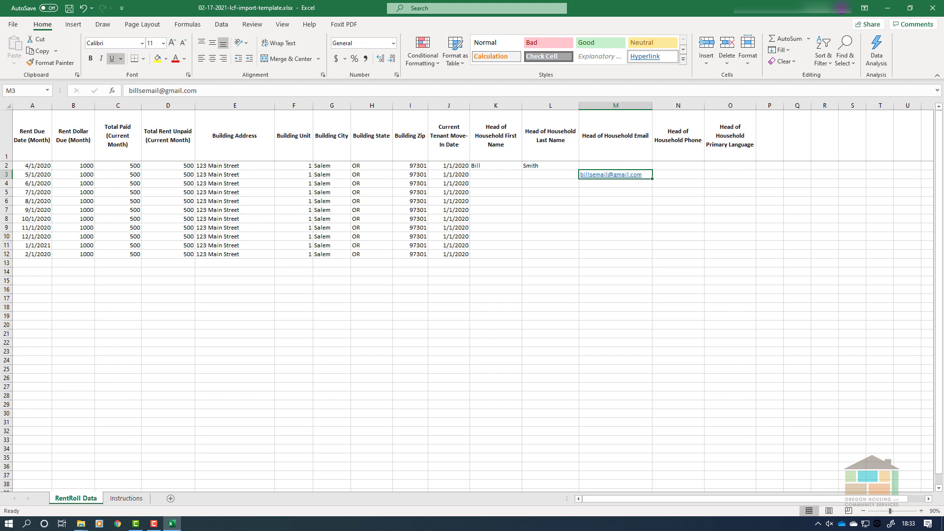
key(ctrl+z)
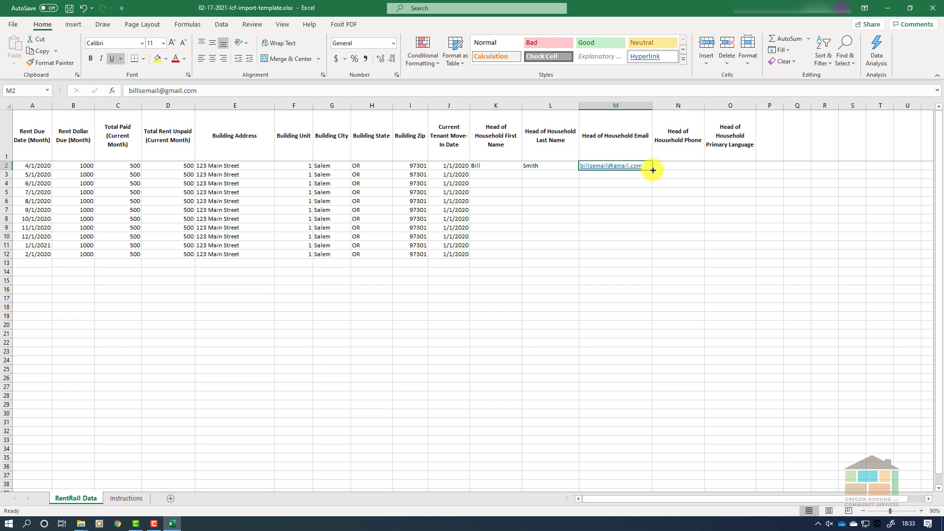
drag(652, 170, 653, 259)
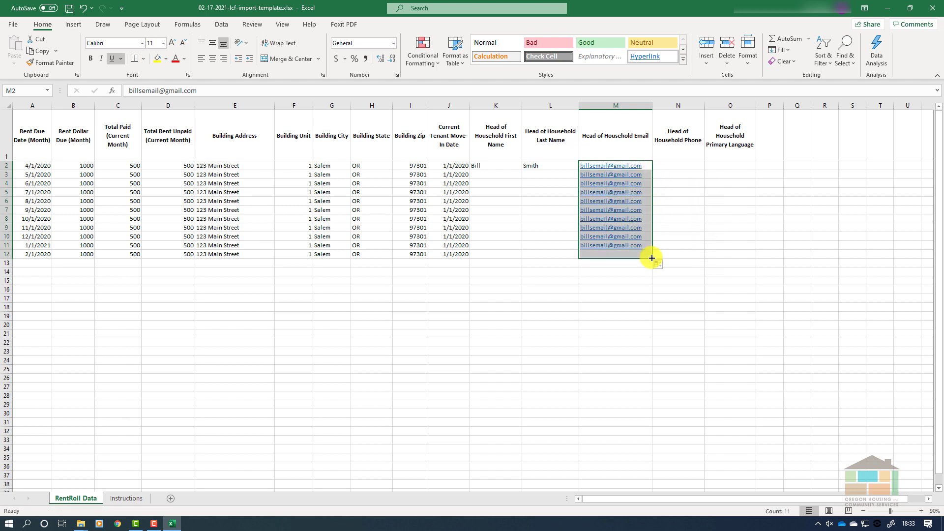
- Fill the head of household's first and last names in K2:L2 down through row 12
click(496, 166)
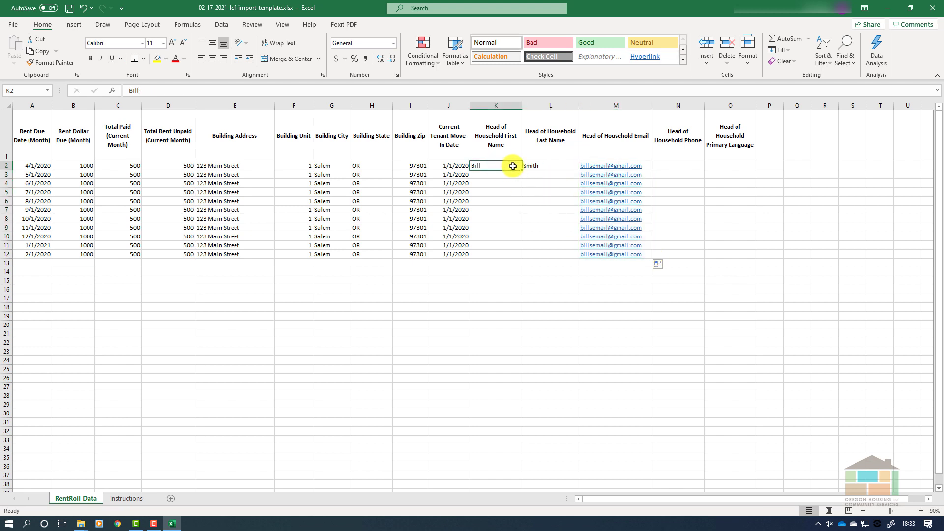
click(541, 166)
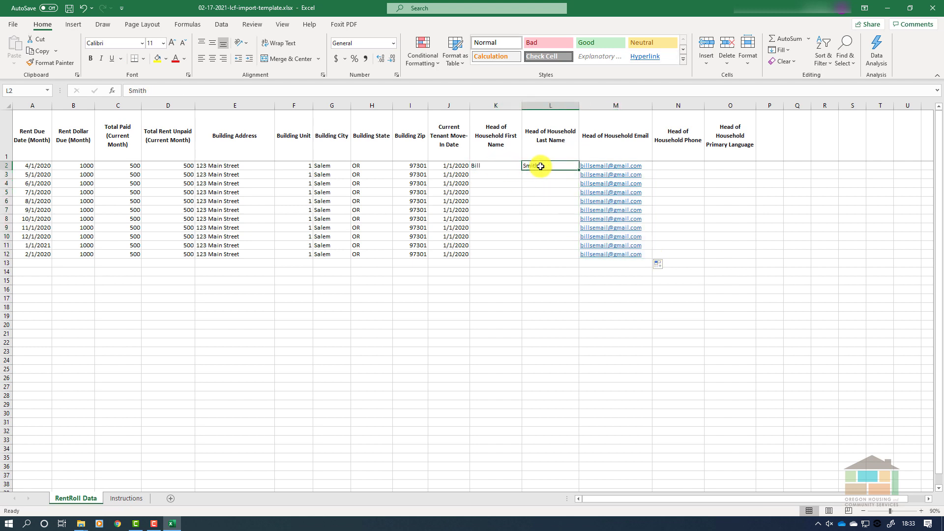
click(501, 165)
drag(501, 165, 574, 262)
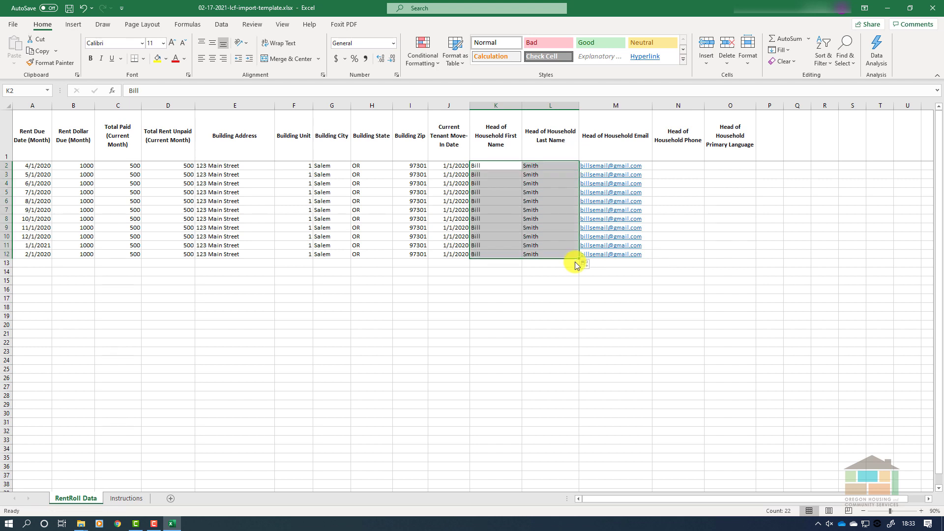
- Enter the head of household's phone number in N2 and paste it into N3:N12
click(689, 169)
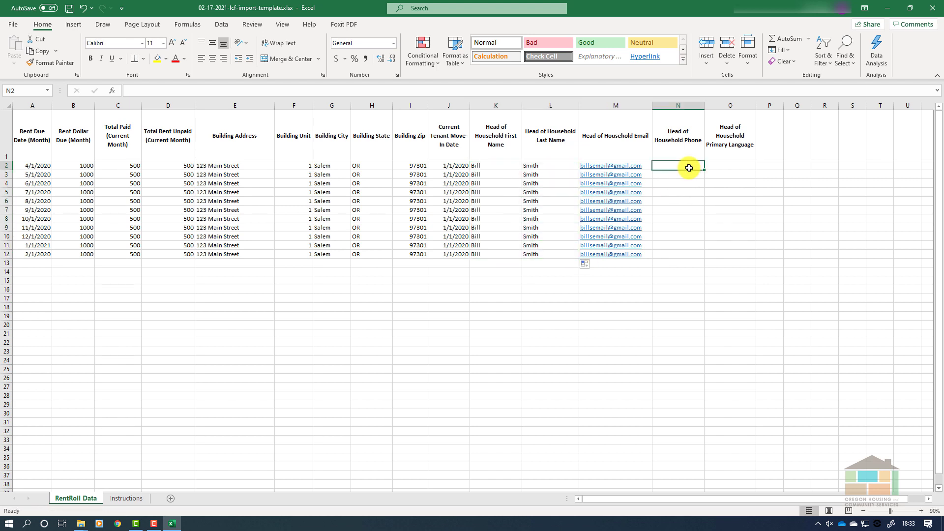
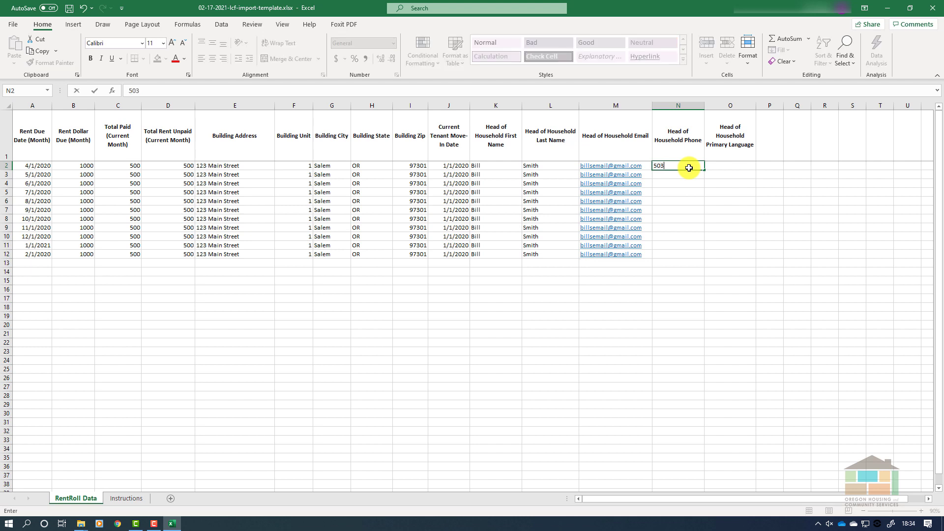
key(Return)
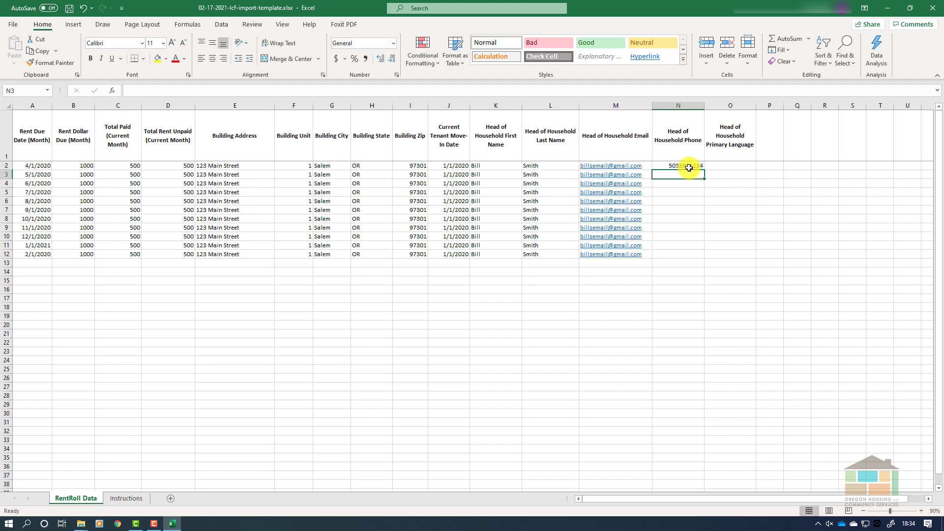
click(689, 167)
right_click(689, 168)
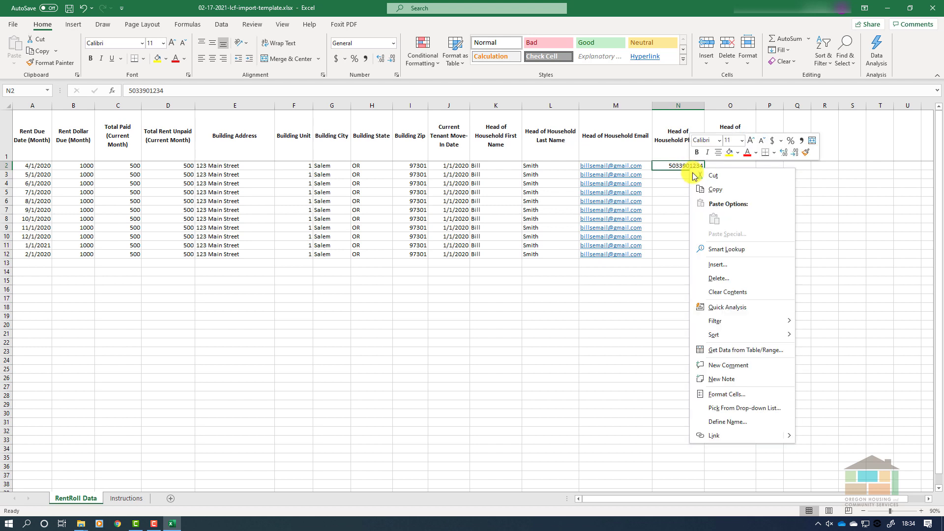
click(702, 185)
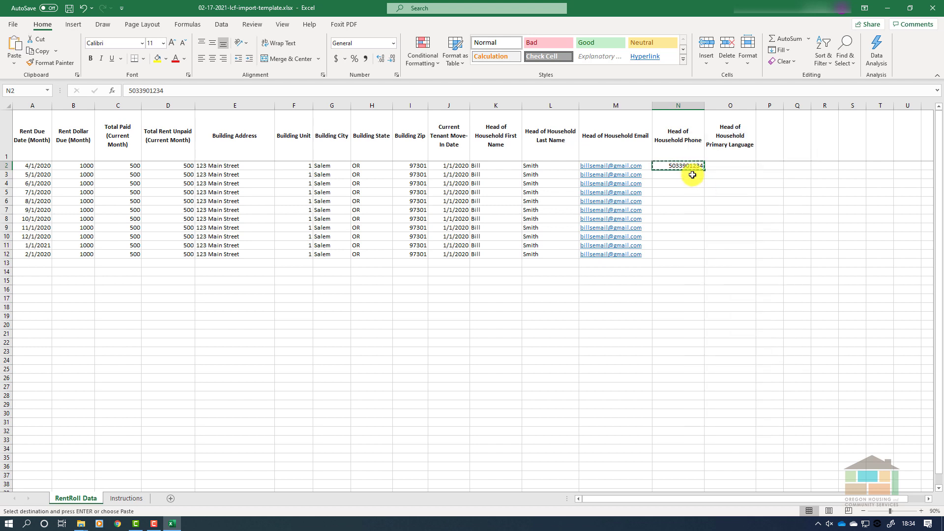
drag(692, 175, 694, 253)
key(Return)
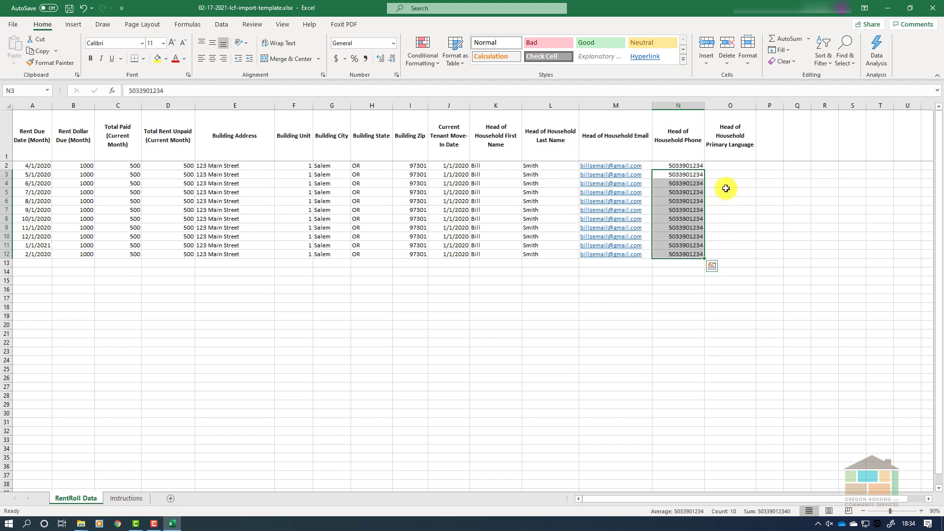
- Enter English in O2 and fill it down through O12
click(737, 166)
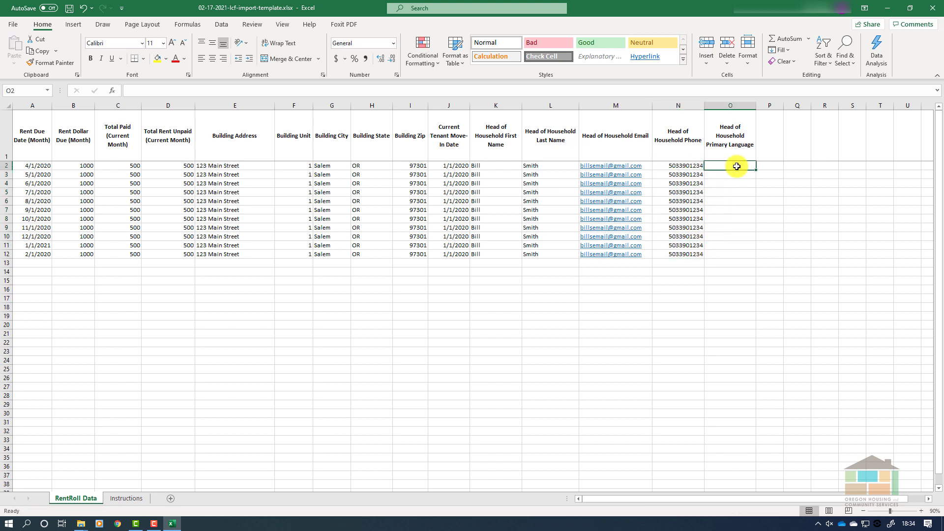
text(English)
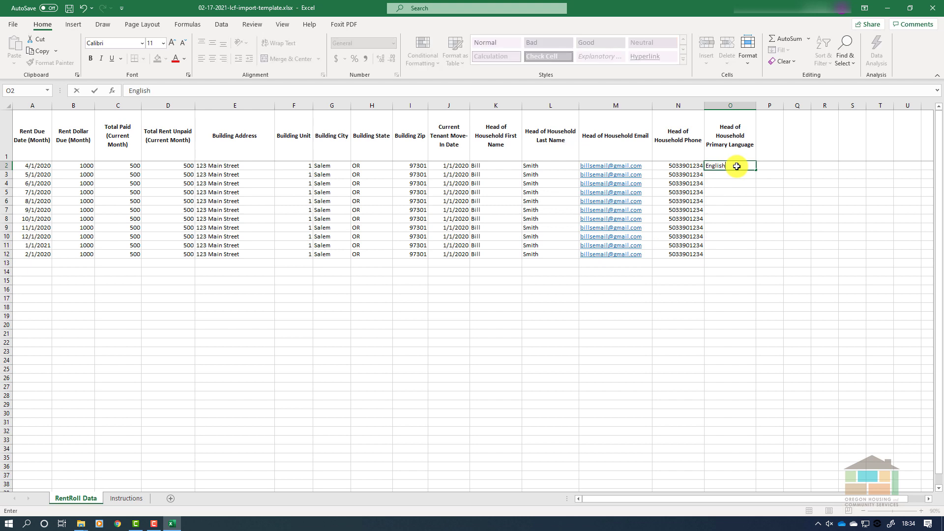
key(Return)
click(737, 166)
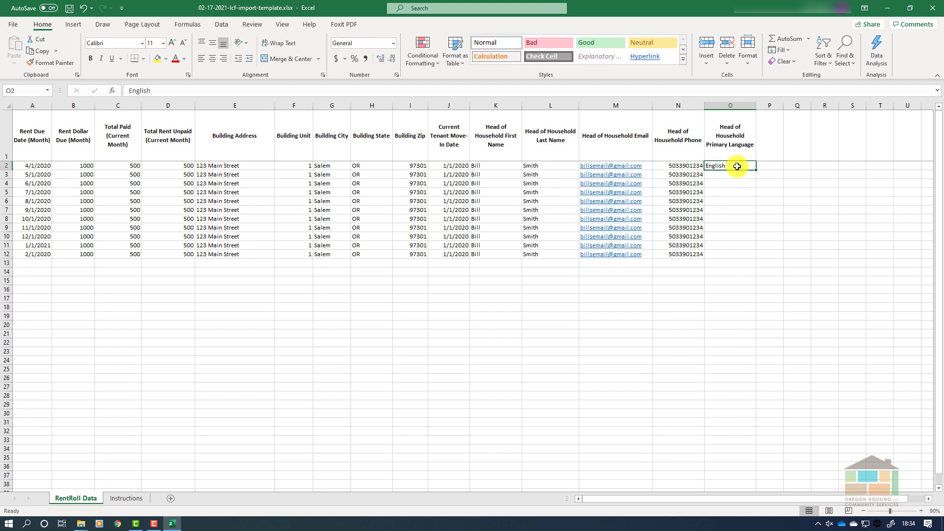
drag(756, 170, 756, 255)
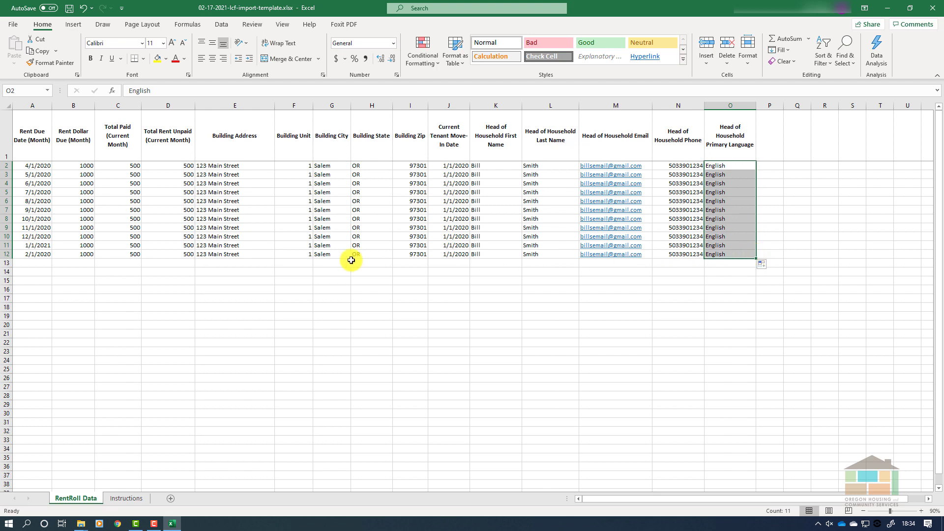
click(39, 264)
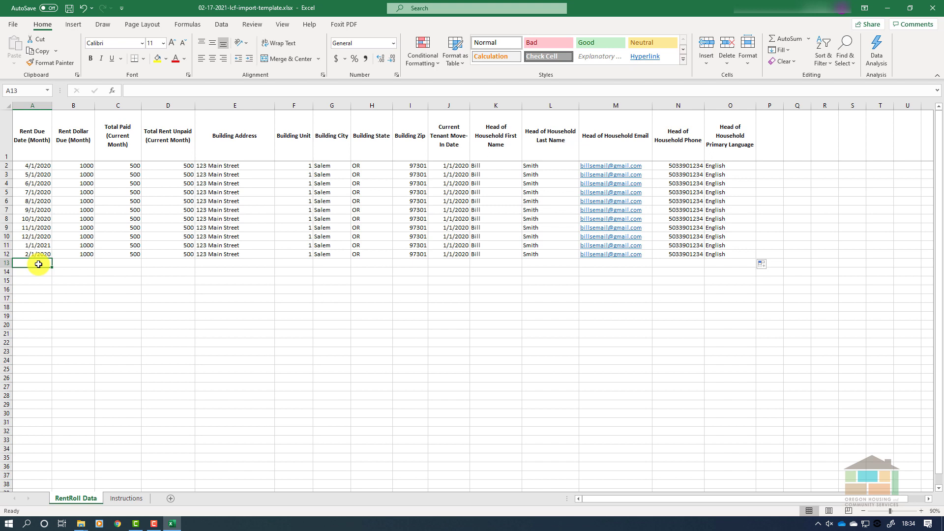
- Copy the 11 rent due dates (4/1/2020 to 2/1/2021) into A13:A23
click(37, 166)
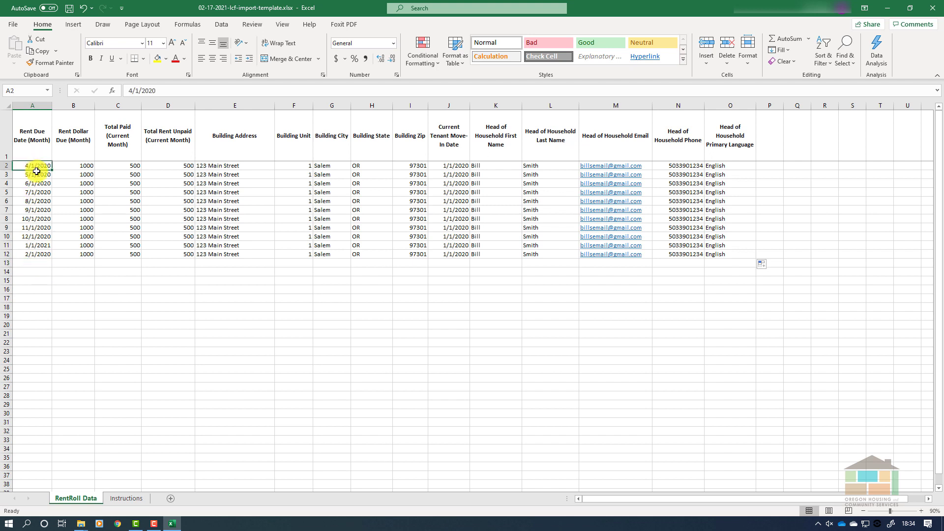
drag(36, 171, 35, 253)
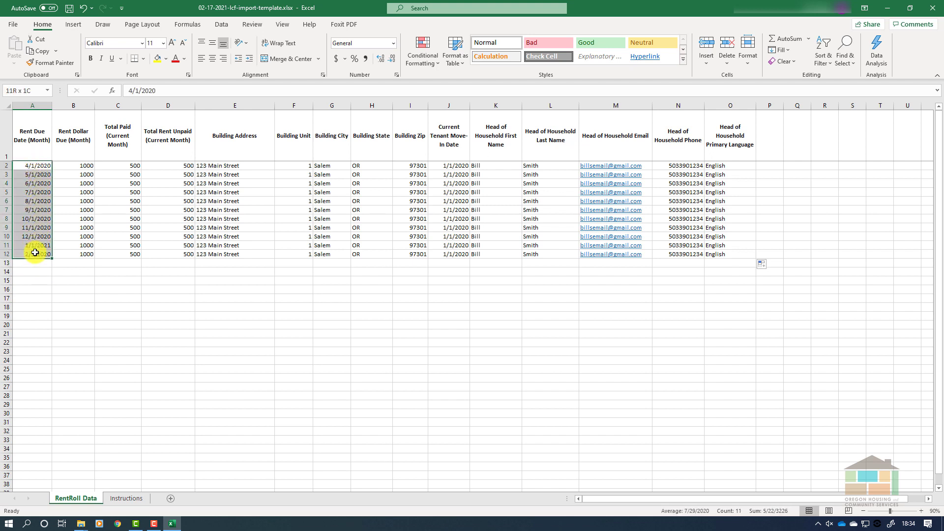
right_click(40, 215)
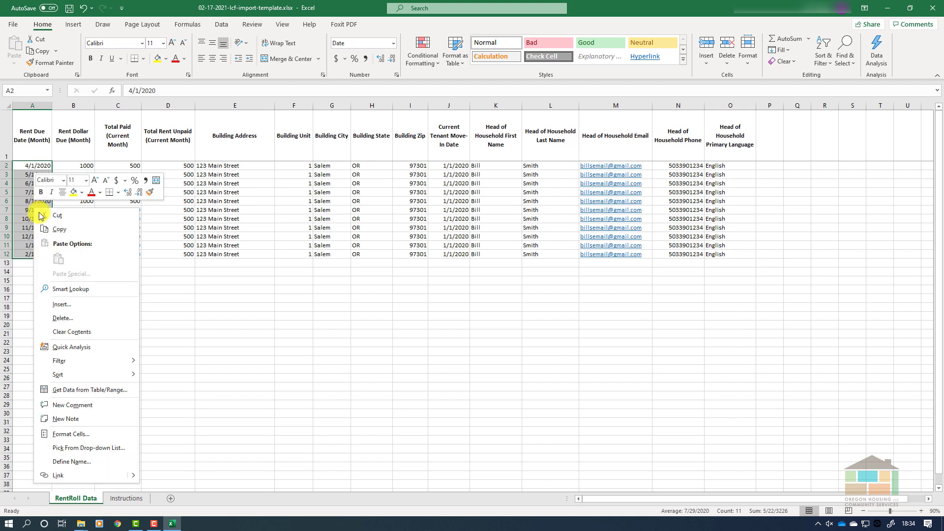
click(43, 229)
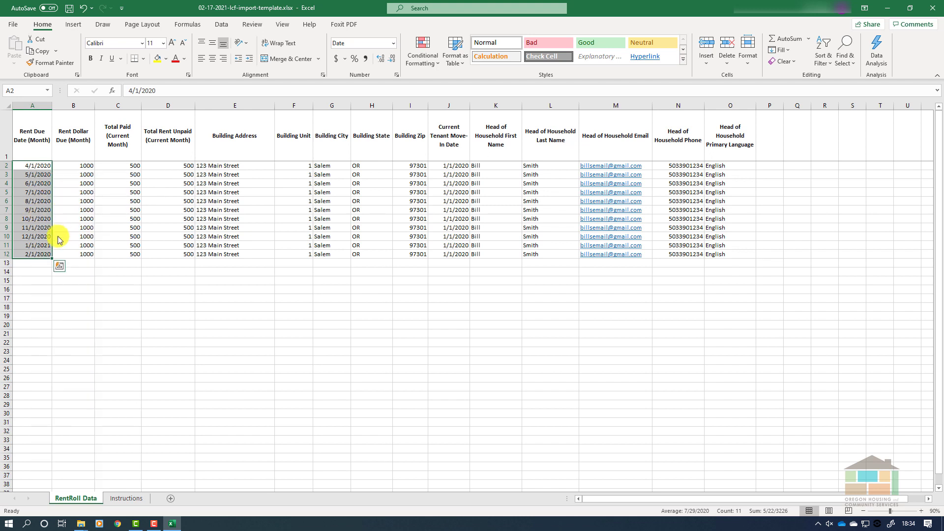
click(40, 265)
right_click(40, 264)
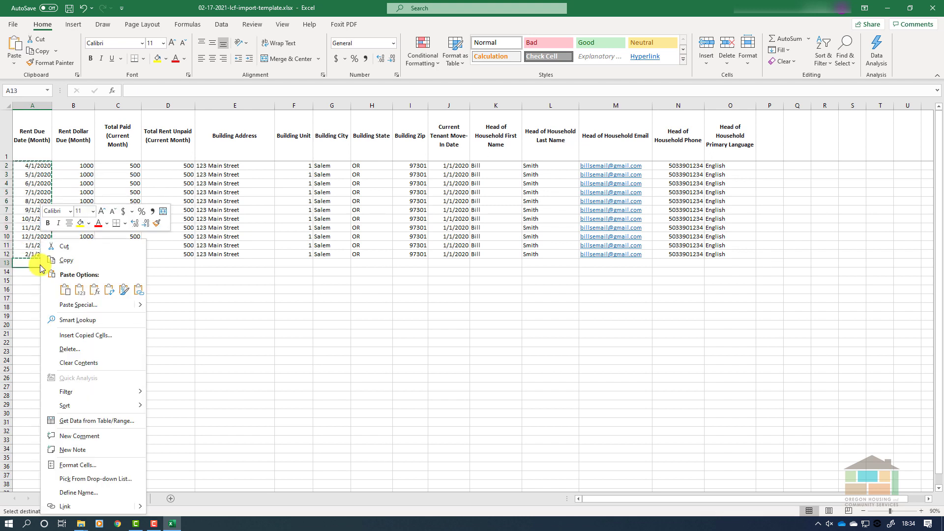
click(65, 290)
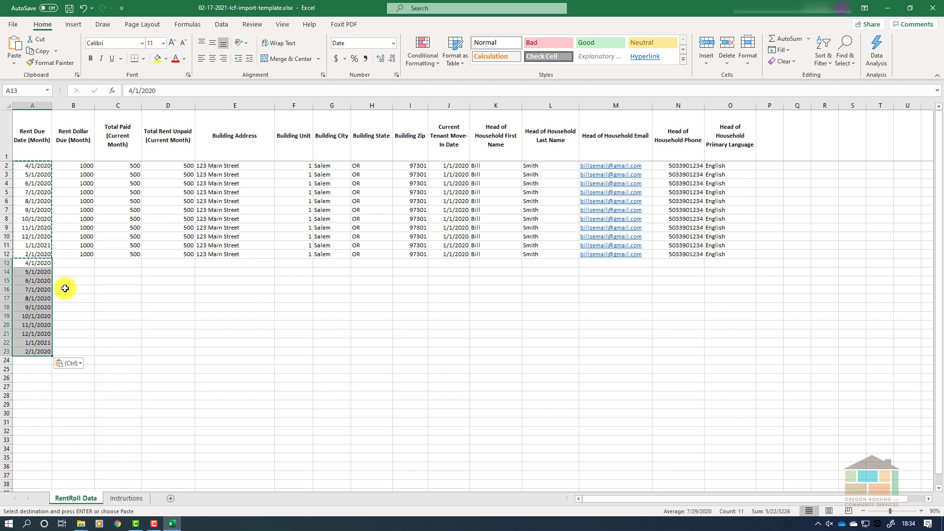
click(69, 254)
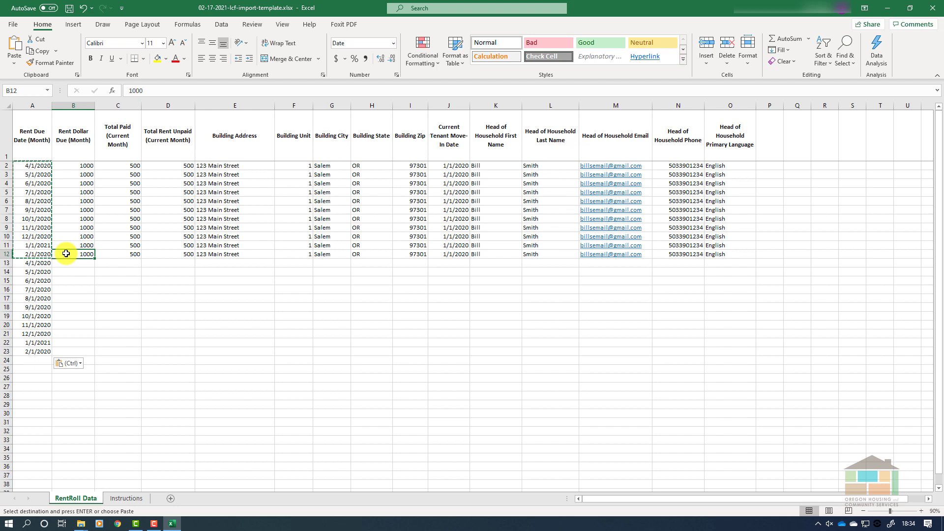
drag(100, 254, 106, 255)
- Copy row 12's 1000 rent due and 500 paid into B13:C23
right_click(110, 257)
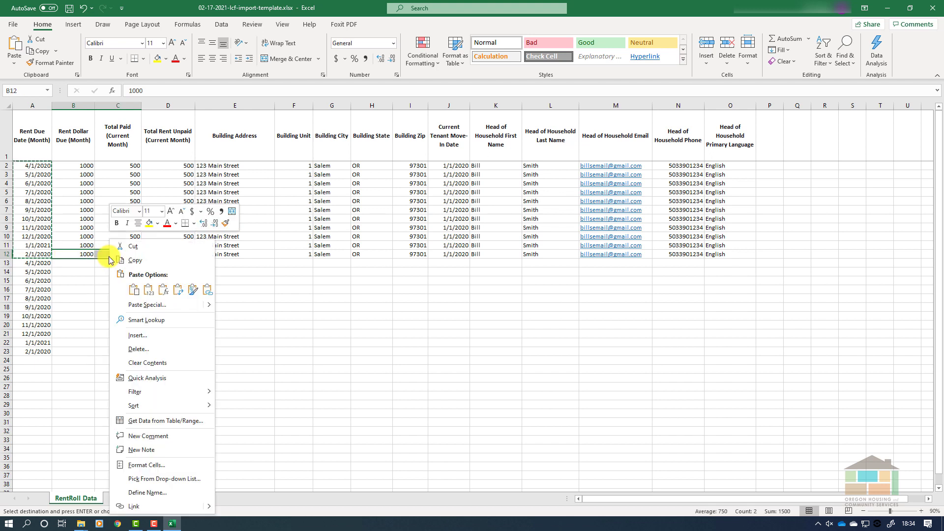
click(133, 260)
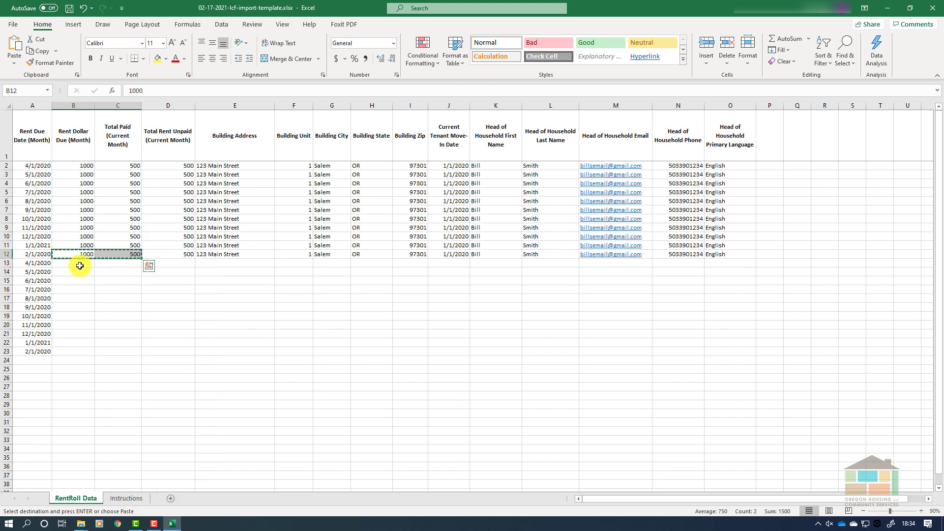
drag(79, 266, 124, 349)
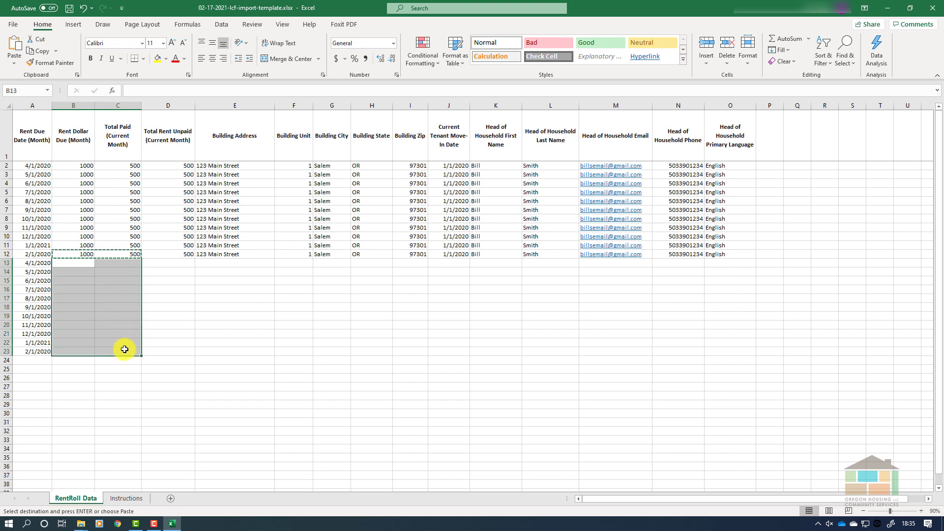
key(Return)
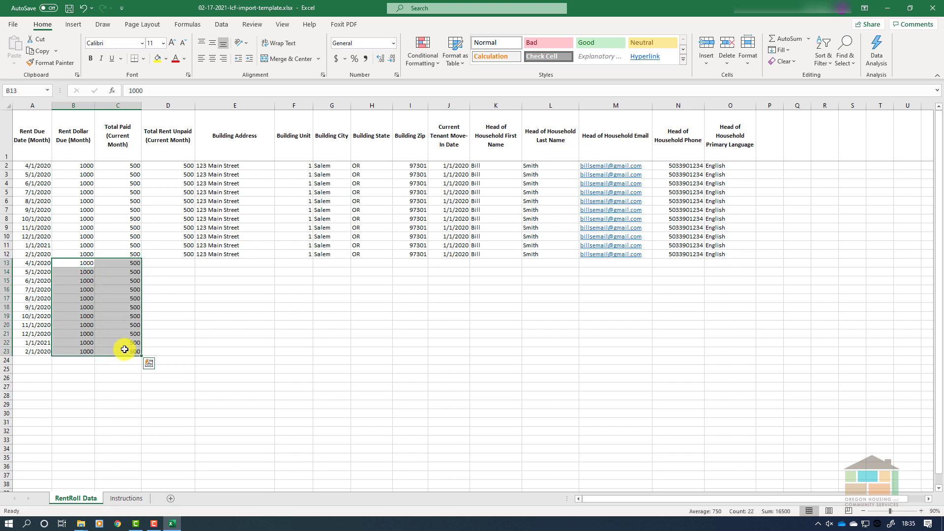
click(127, 263)
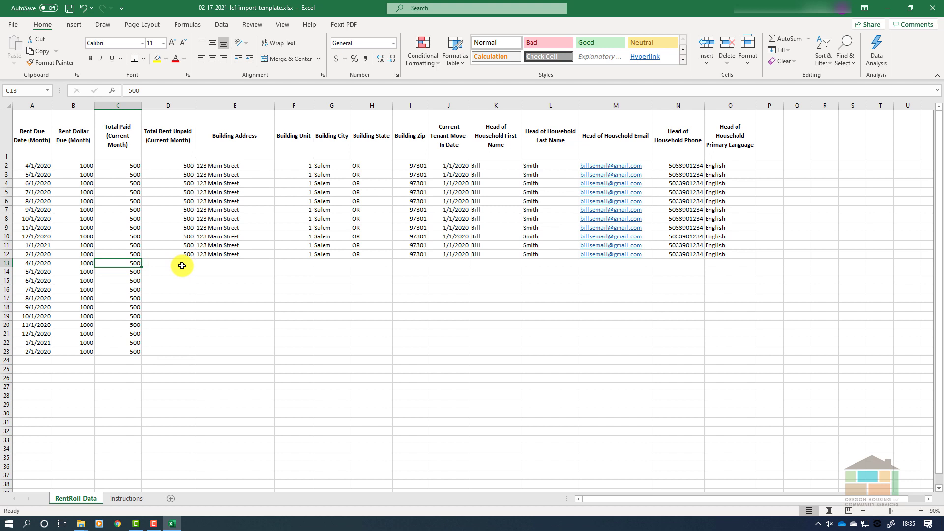
- Enter Total Paid values 1000, 900, 800 … down to 0 in C13:C23
text(1000)
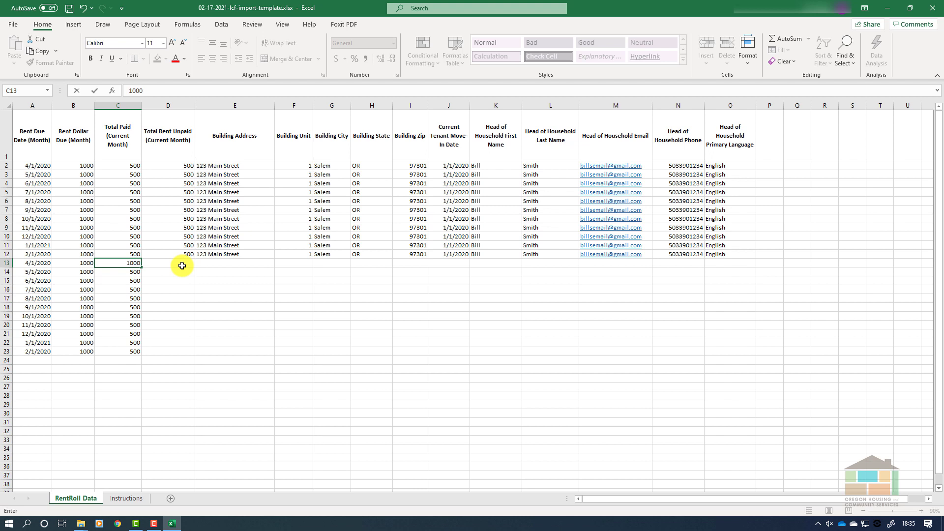
key(Return)
text(900)
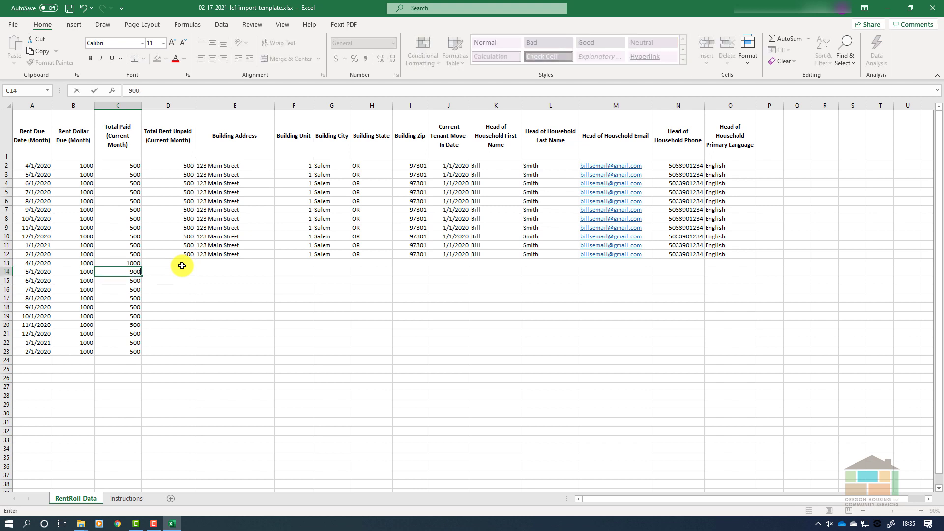
key(Return)
text(8)
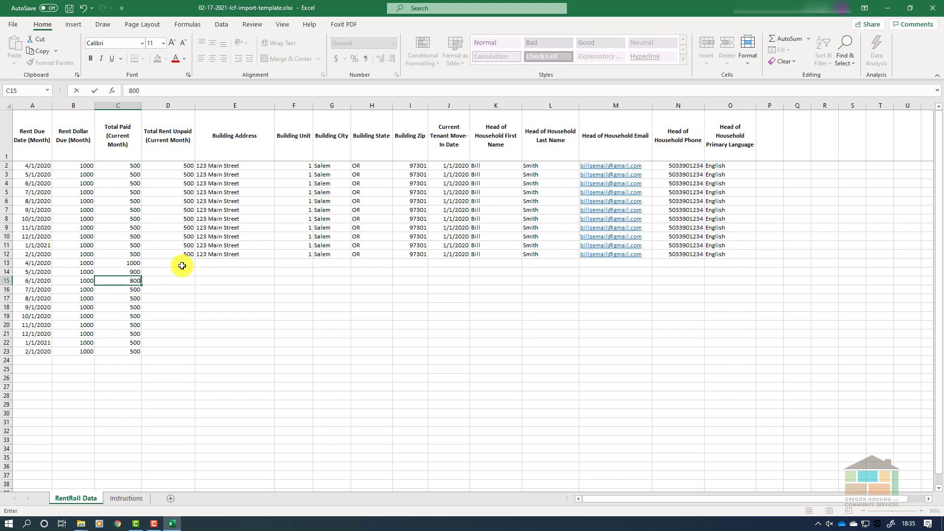
key(Return)
text(700)
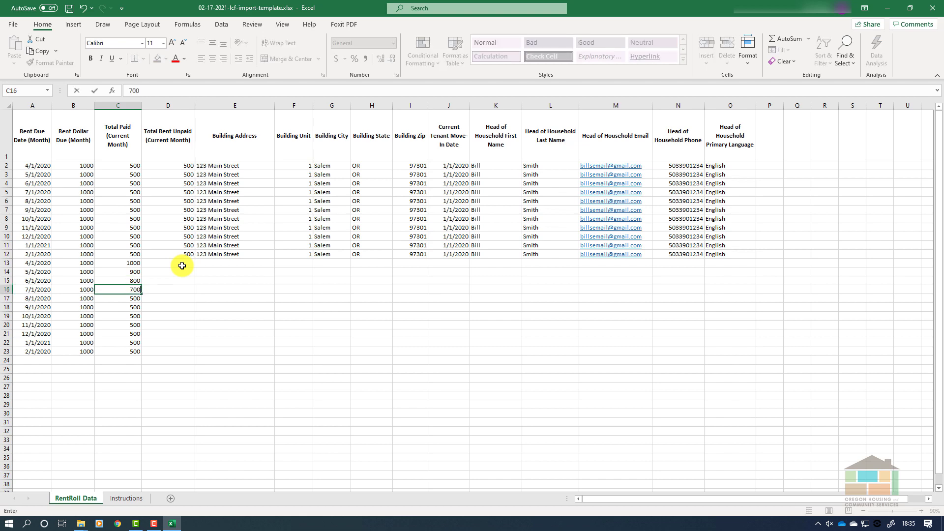
key(Return)
text(600)
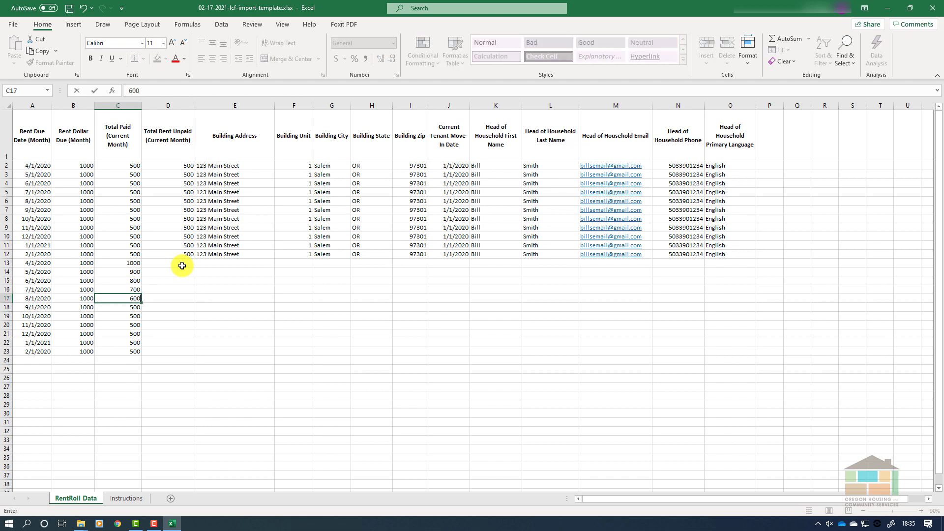
key(Return)
text(500)
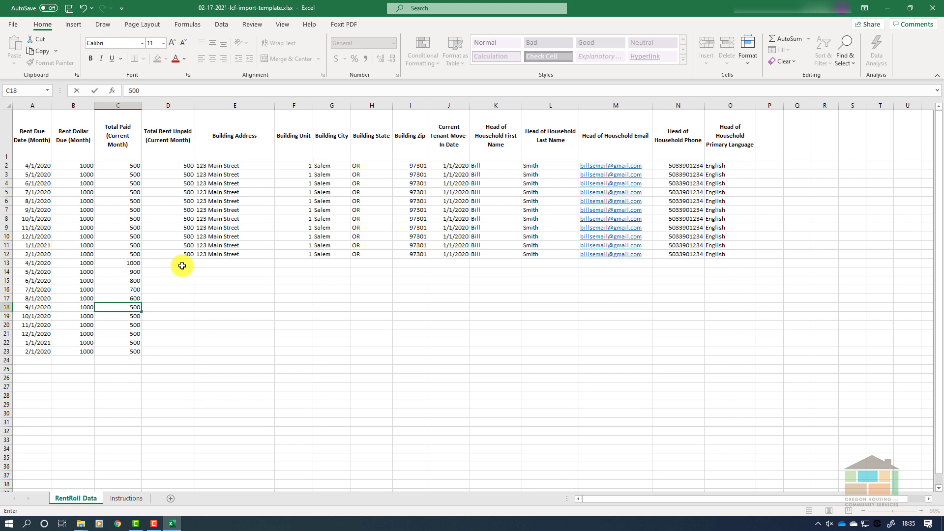
key(Return)
text(400)
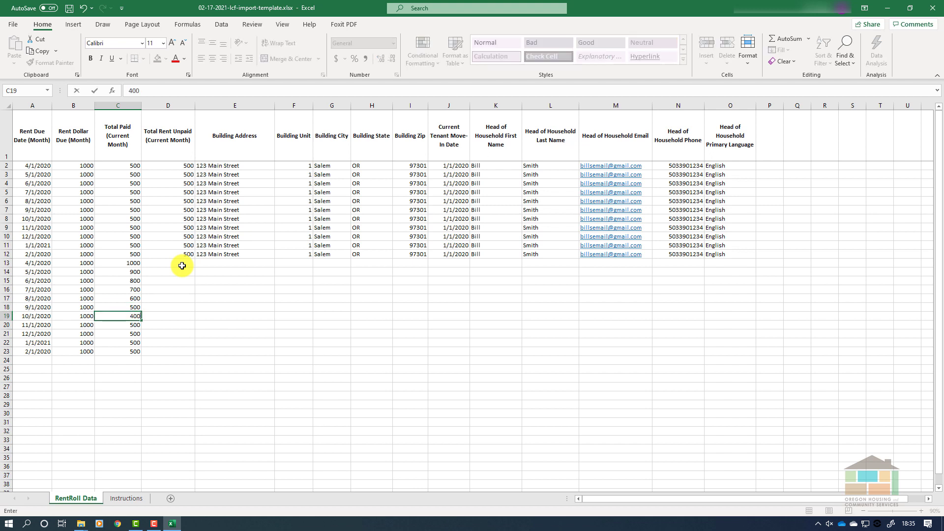
key(Return)
text(300)
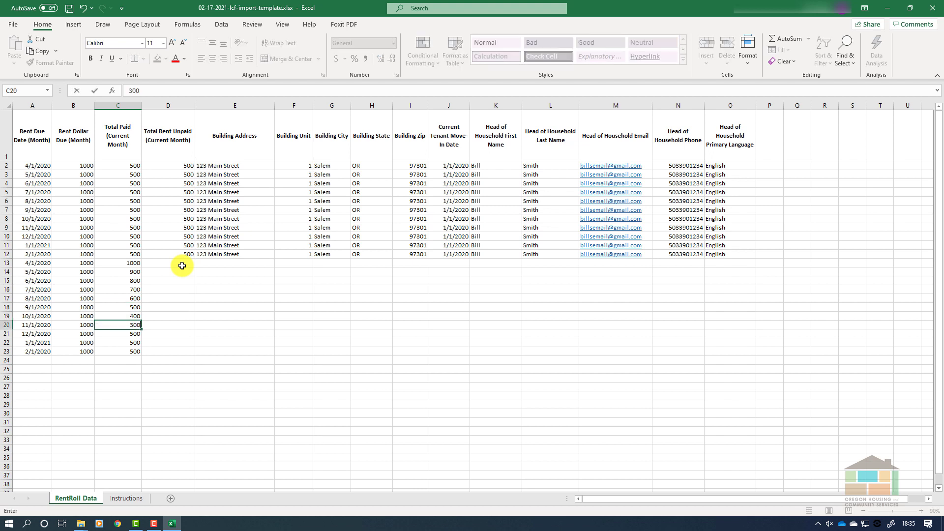
key(Return)
text(200)
key(ctrl+Return)
key(Return)
text(100)
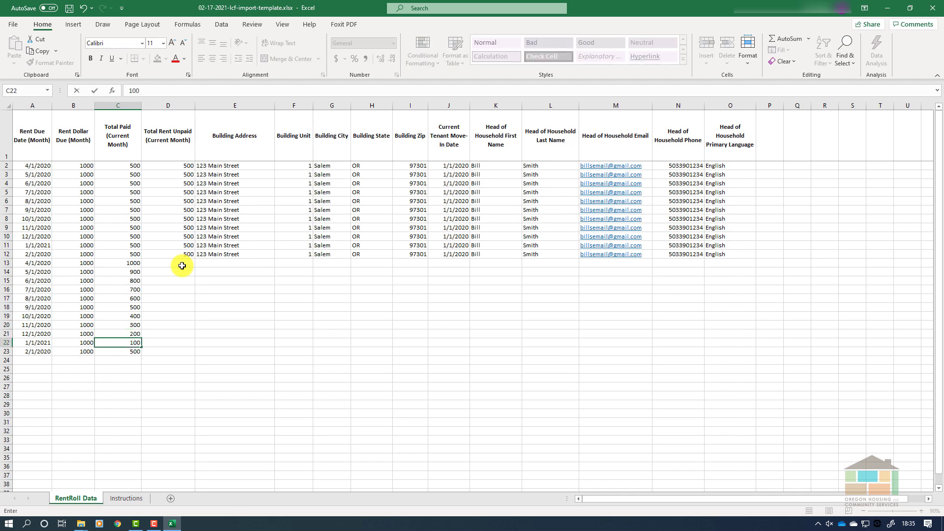
key(Return)
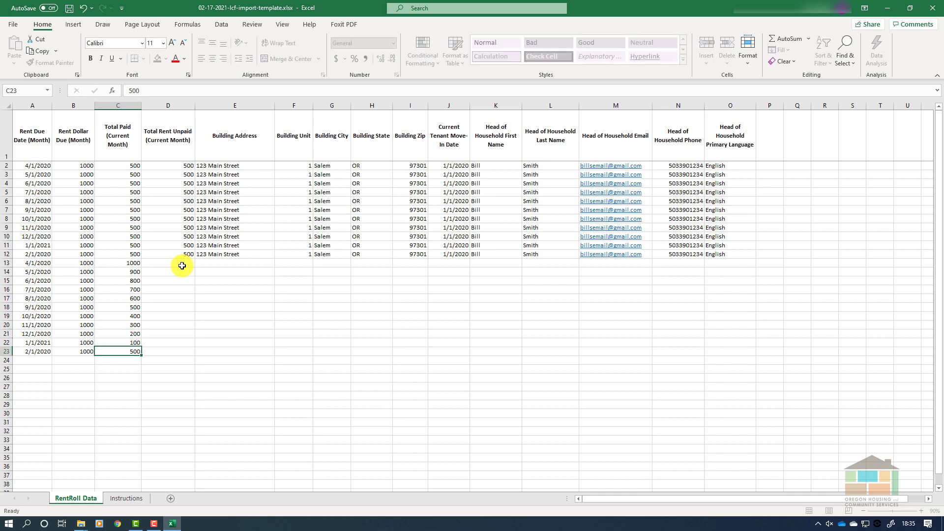
text(0)
- Enter Total Rent Unpaid values 0, 100, 200 … up to 1000 in D13:D23
click(181, 266)
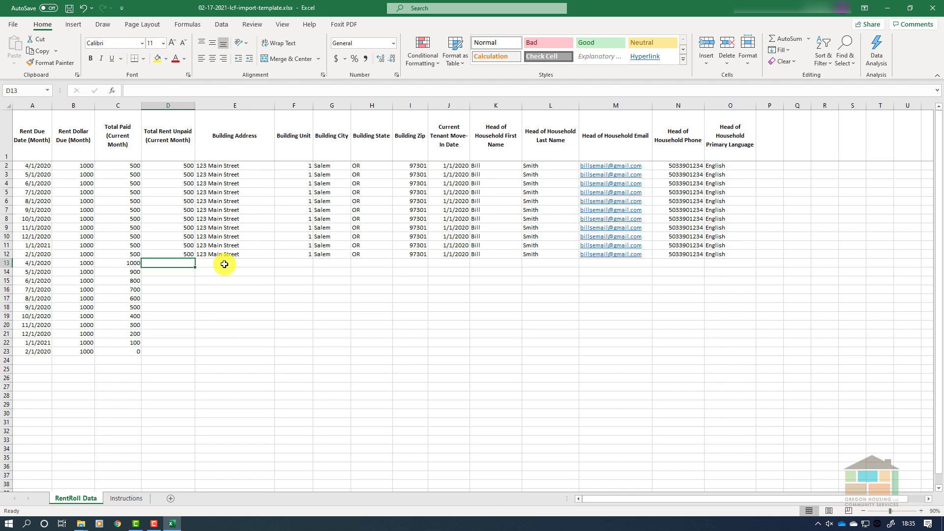
text(0)
key(Return)
text(100)
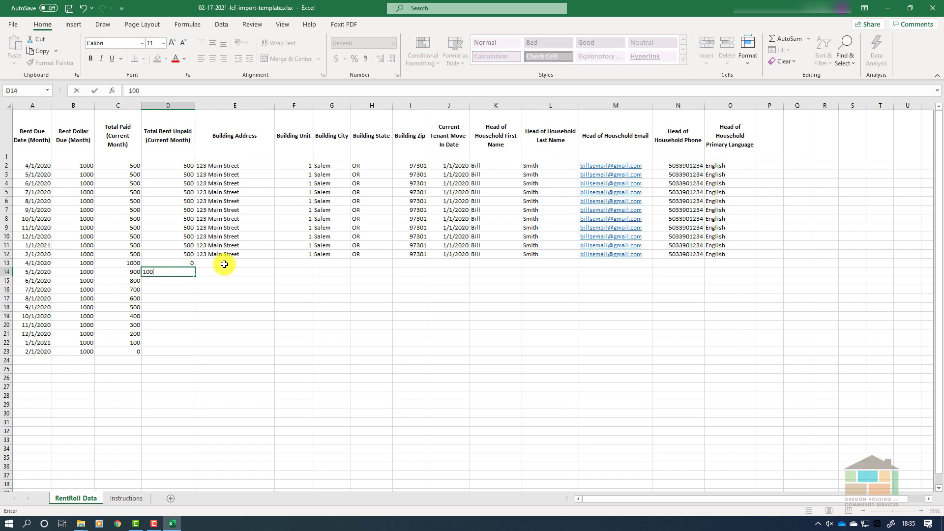
key(Return)
text(200)
key(Return)
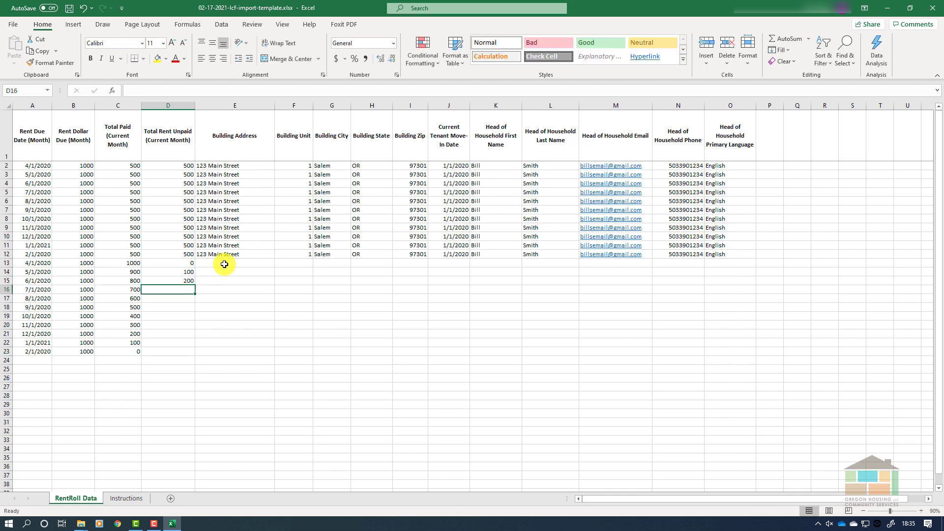
text(300)
key(Return)
text(400)
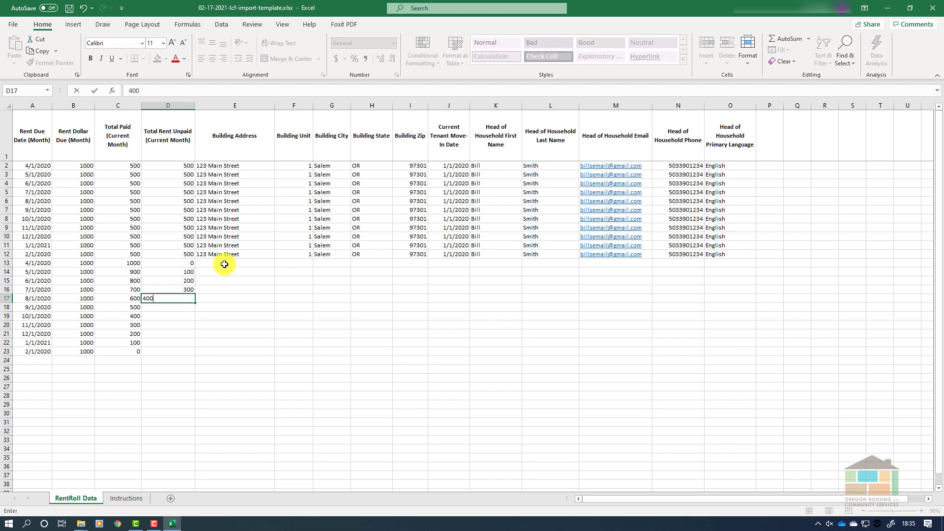
key(Return)
text(500)
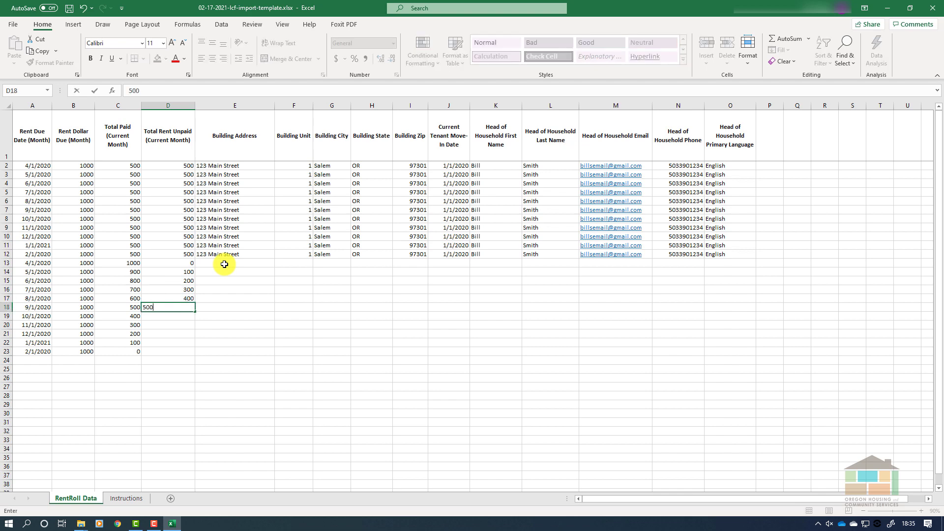
key(Return)
text(600)
key(Return)
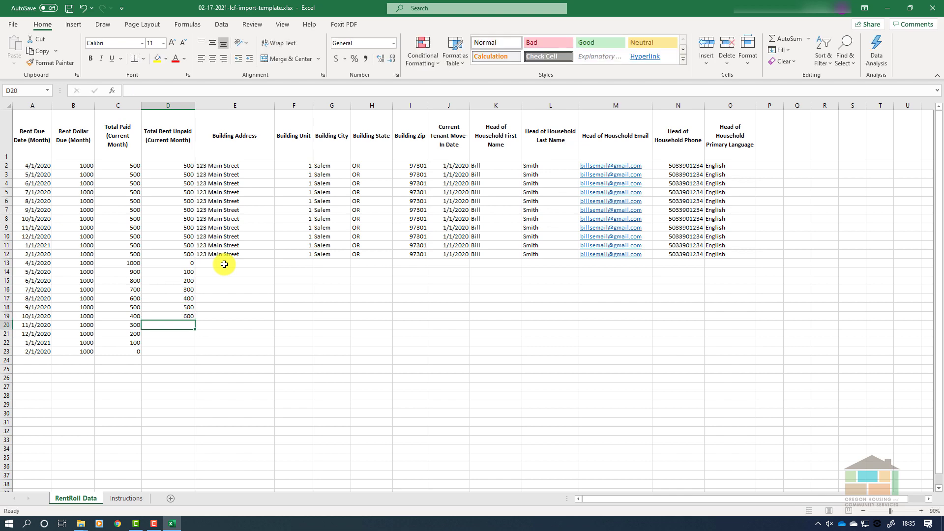
text(700)
key(Return)
text(800)
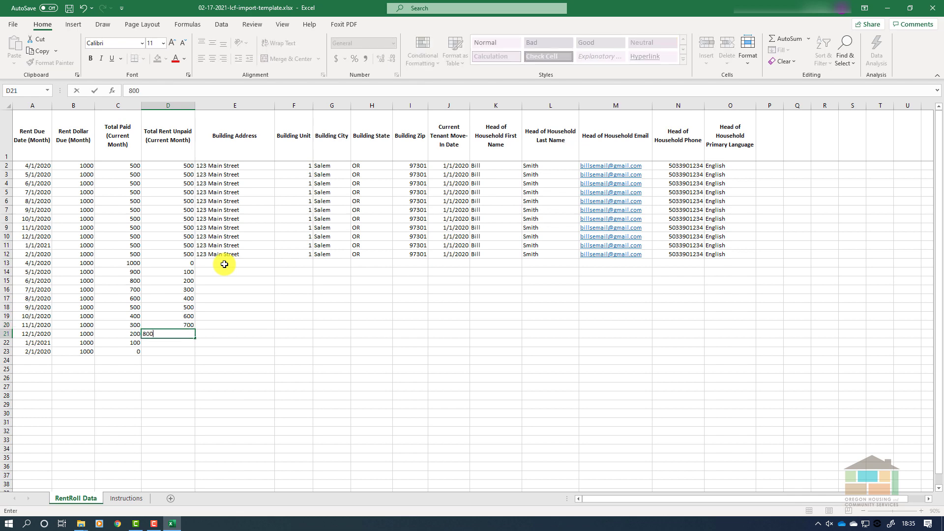
key(Return)
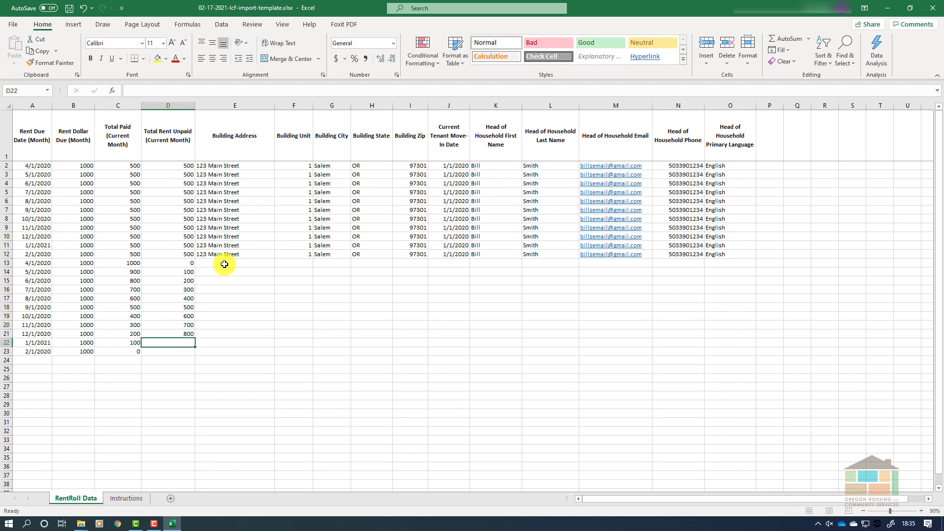
text(900)
key(Return)
text(1000)
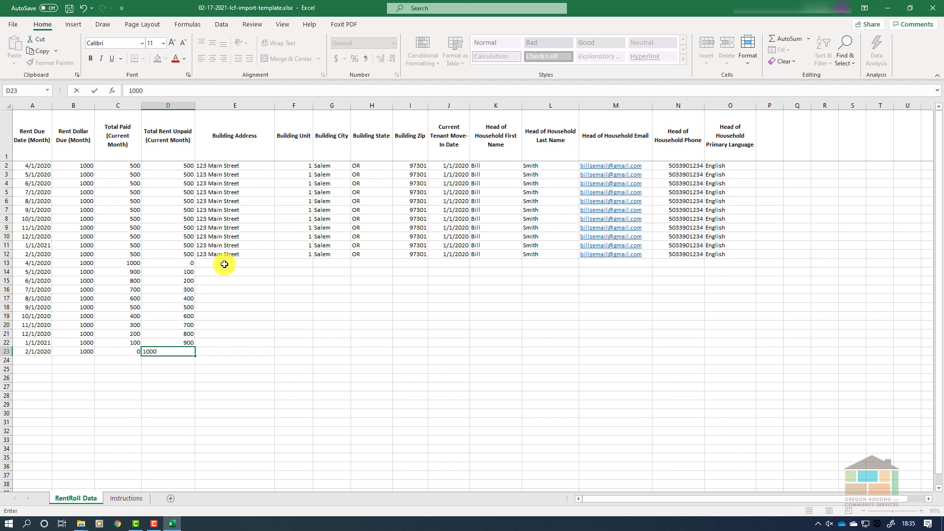
click(224, 264)
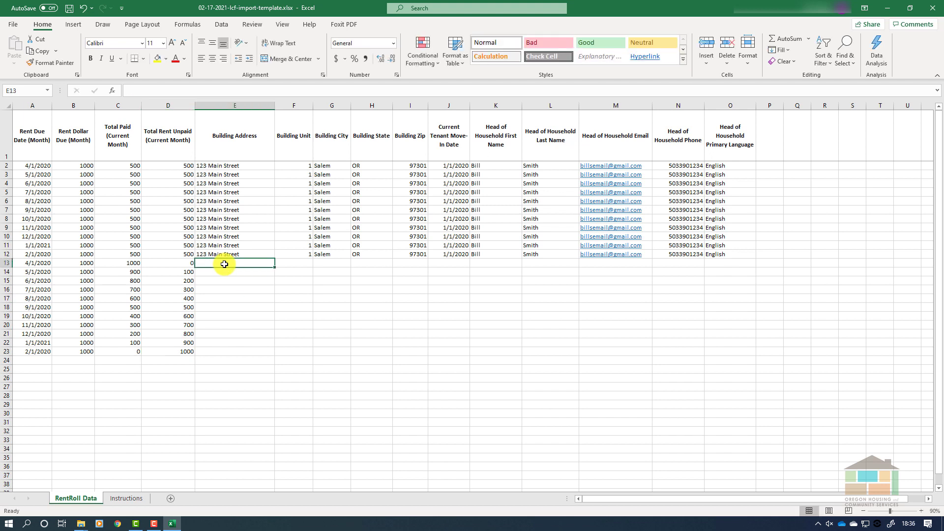